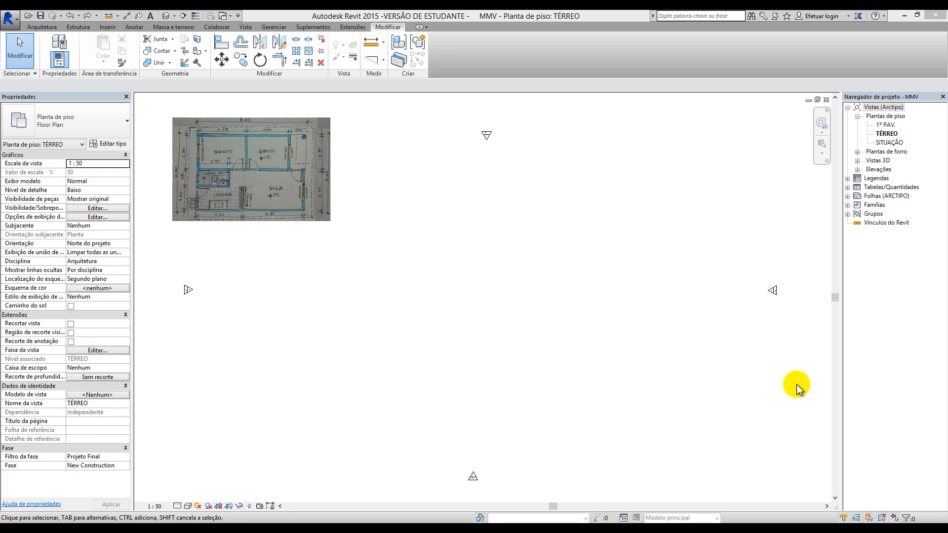
{"action": "left_click", "coordinate": [882, 134]}
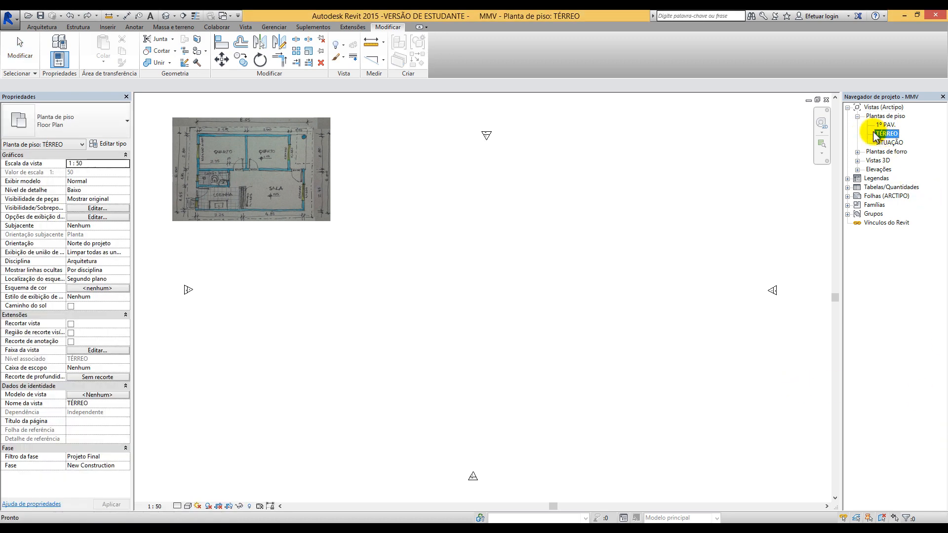
{"action": "left_click", "coordinate": [884, 125]}
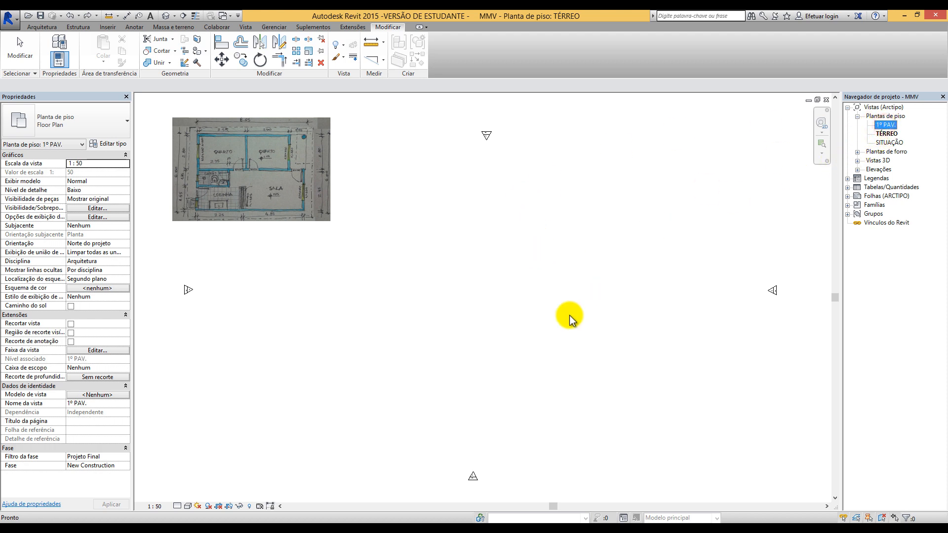
{"action": "left_click", "coordinate": [553, 317]}
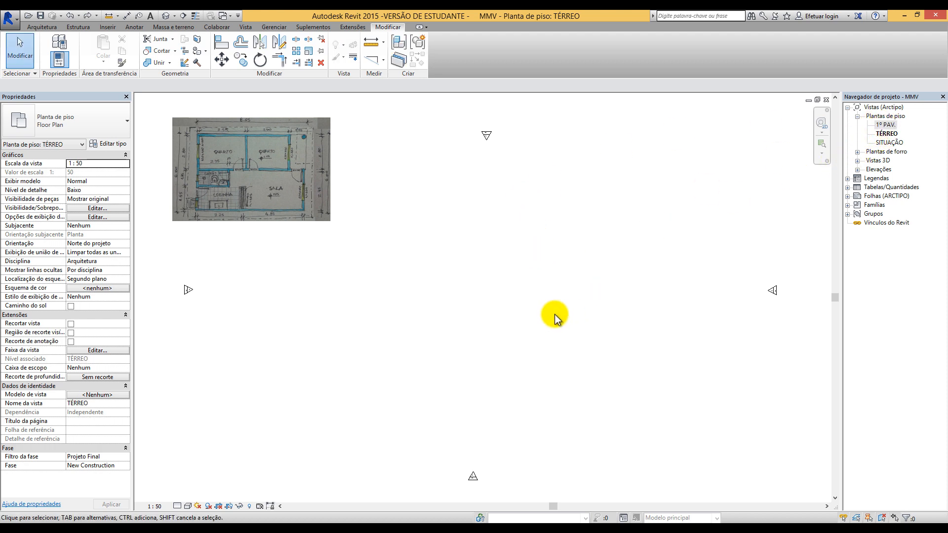
Step: Move the planta baixa.jpg floor plan image to the centre of the area between the elevation markers
{"action": "left_click", "coordinate": [319, 186]}
{"action": "left_click_drag", "start_coordinate": [302, 169], "coordinate": [518, 296]}
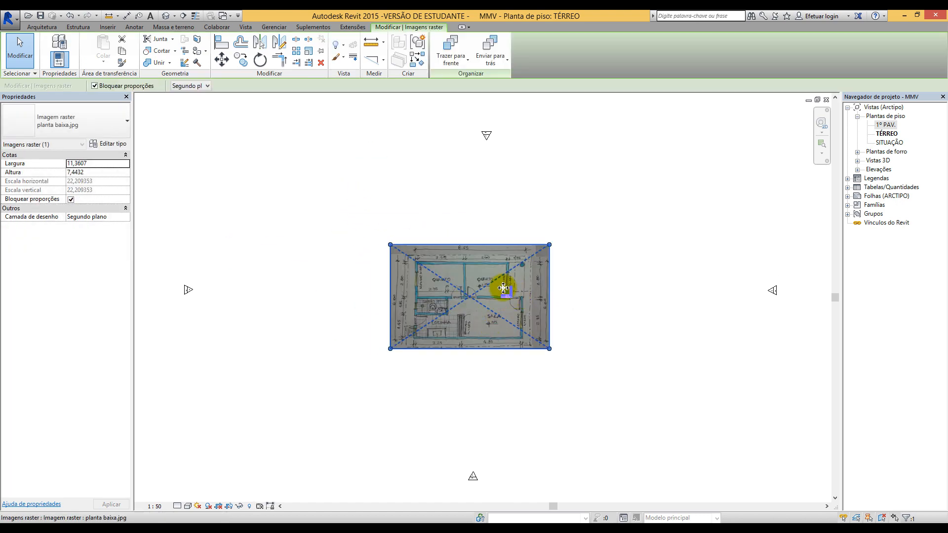
{"action": "scroll", "coordinate": [503, 288], "scroll_direction": "up", "scroll_amount": 5}
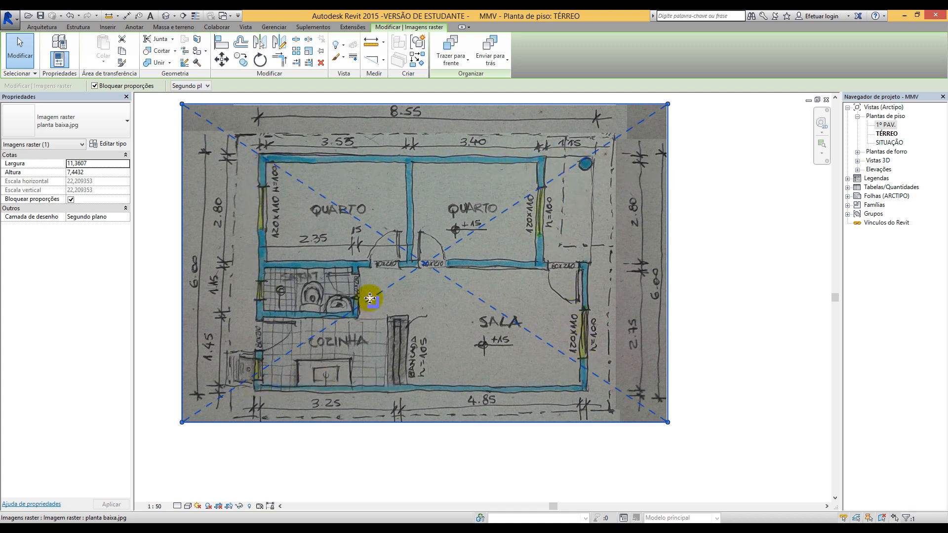
{"action": "scroll", "coordinate": [427, 291], "scroll_direction": "down", "scroll_amount": 3}
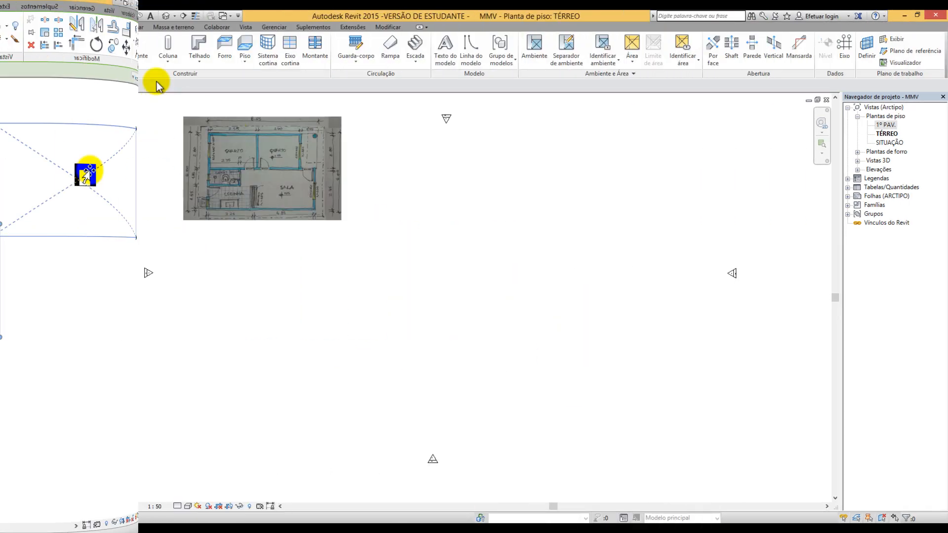
Step: Start a new wall with the basic wall type 15cm EXTERNO
{"action": "left_click", "coordinate": [48, 44]}
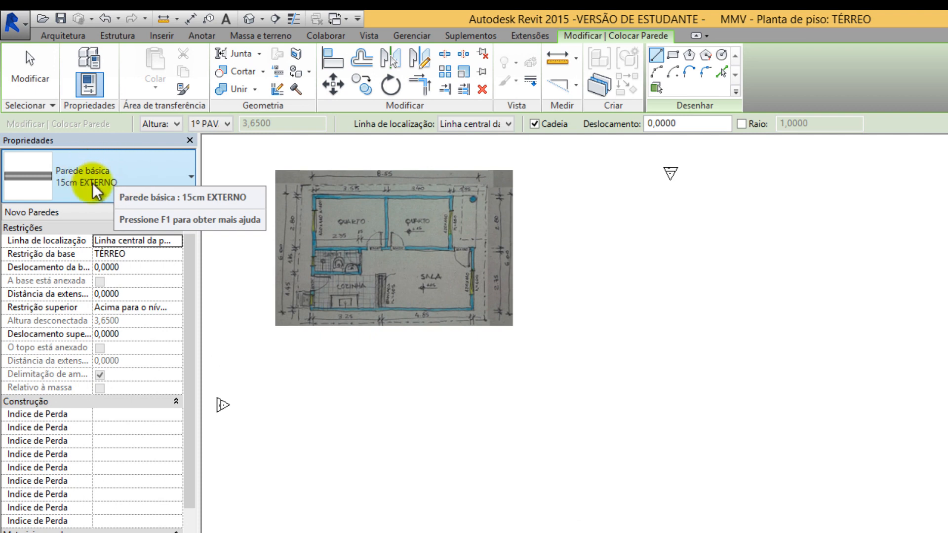
{"action": "left_click", "coordinate": [99, 183]}
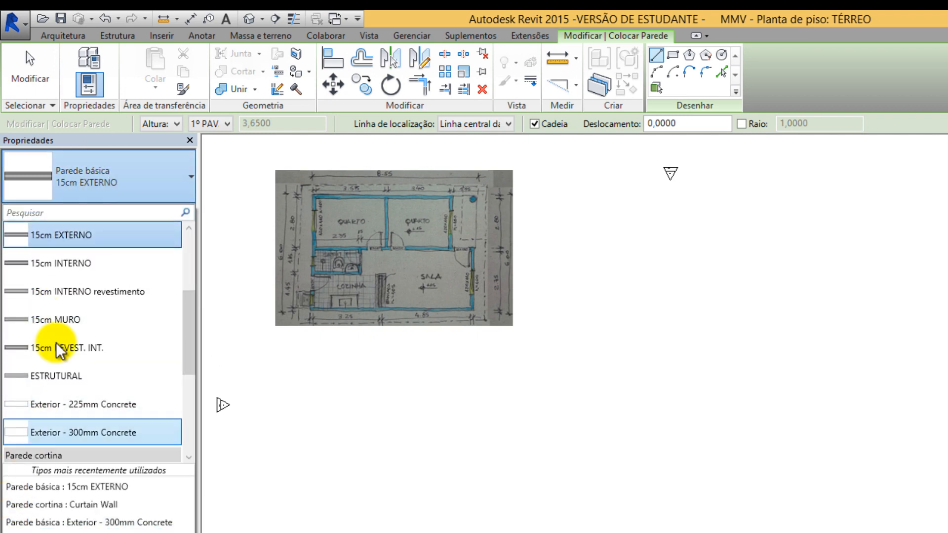
{"action": "left_click", "coordinate": [67, 176]}
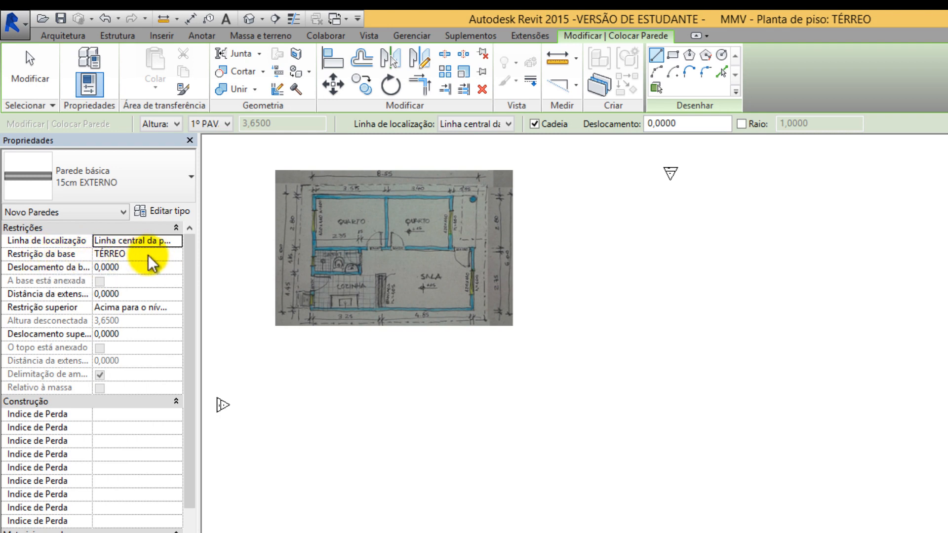
Step: Set the new wall's base constraint to TÉRREO and its top constraint up to level 1º PAV
{"action": "left_click", "coordinate": [173, 254]}
{"action": "left_click", "coordinate": [175, 254]}
{"action": "left_click", "coordinate": [175, 254]}
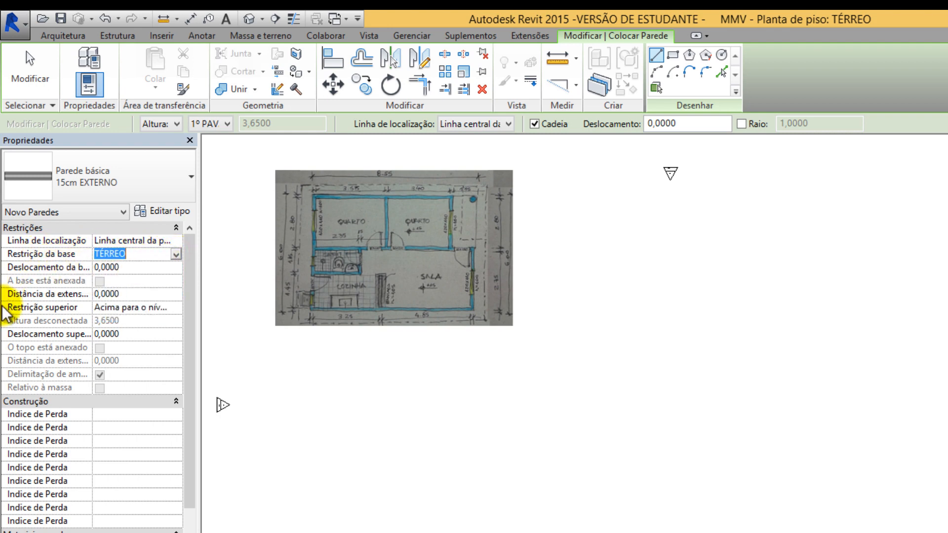
{"action": "left_click", "coordinate": [166, 307]}
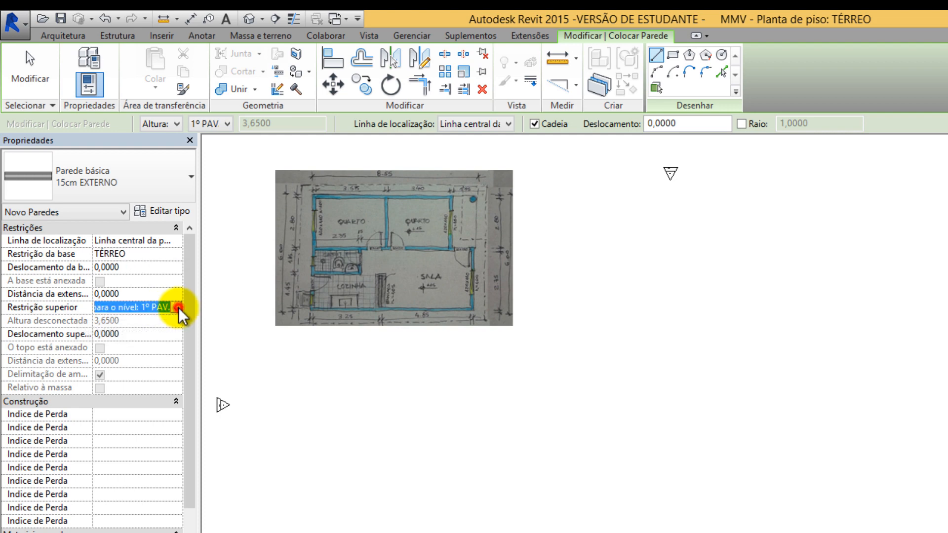
{"action": "left_click", "coordinate": [176, 307]}
{"action": "left_click", "coordinate": [161, 353]}
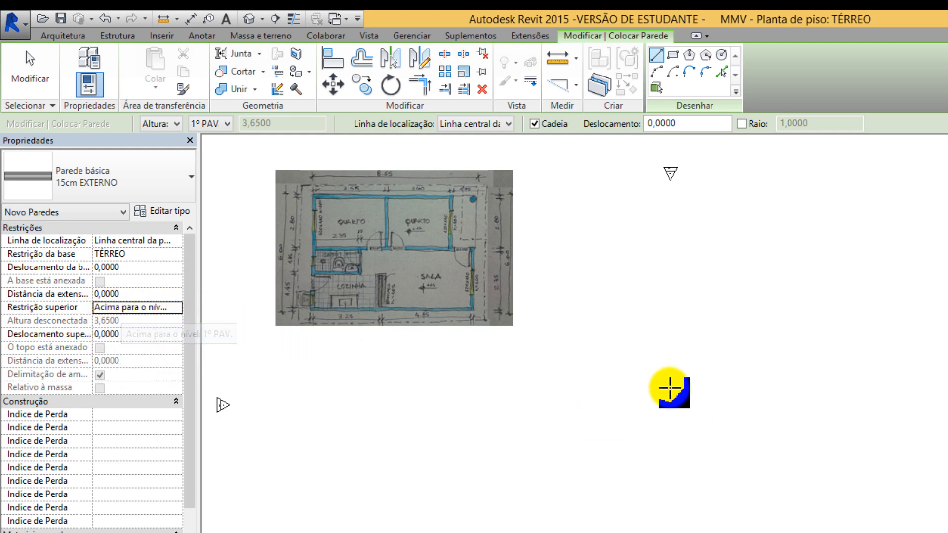
Step: Draw a rectangular room of walls about 7.55 by 4.45 m inside, below and beside the floor plan image
{"action": "left_click", "coordinate": [674, 57]}
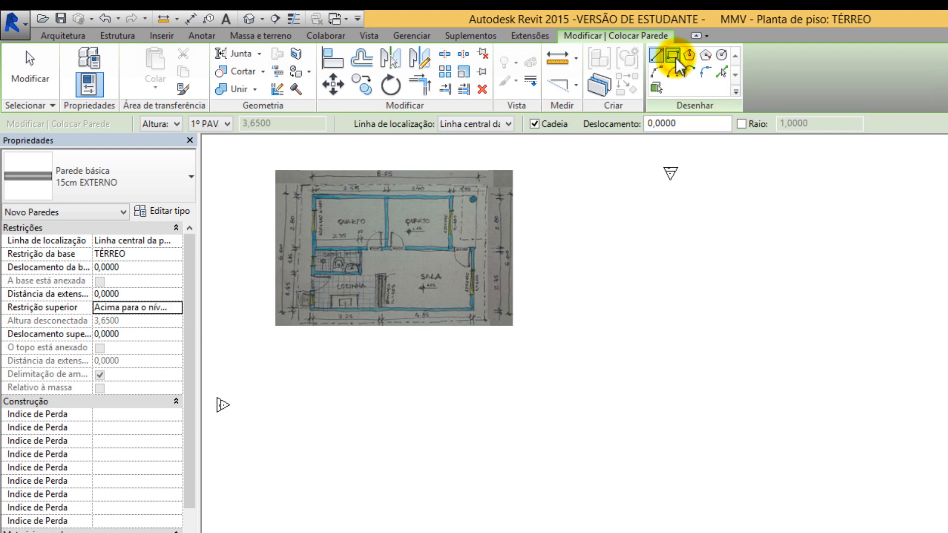
{"action": "left_click", "coordinate": [573, 383]}
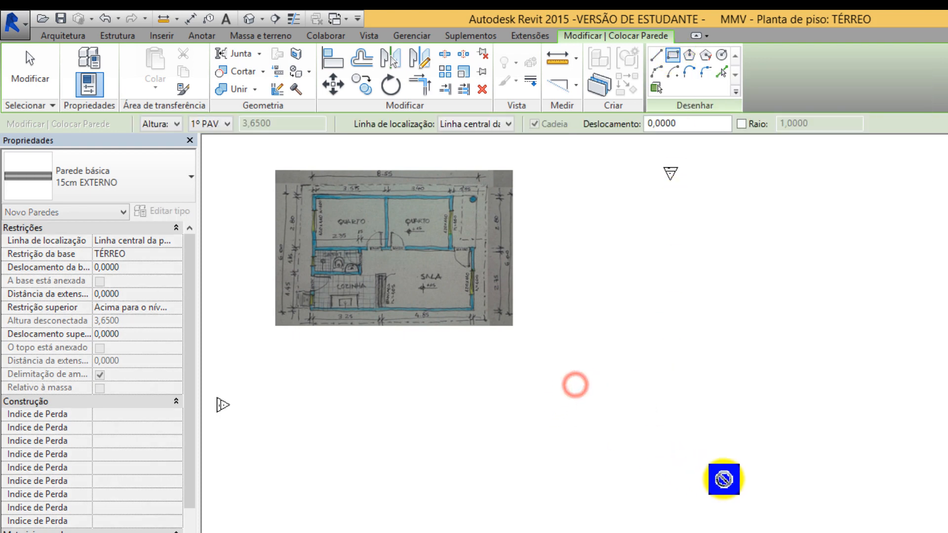
{"action": "left_click", "coordinate": [737, 482]}
{"action": "scroll", "coordinate": [638, 424], "scroll_direction": "up", "scroll_amount": 2}
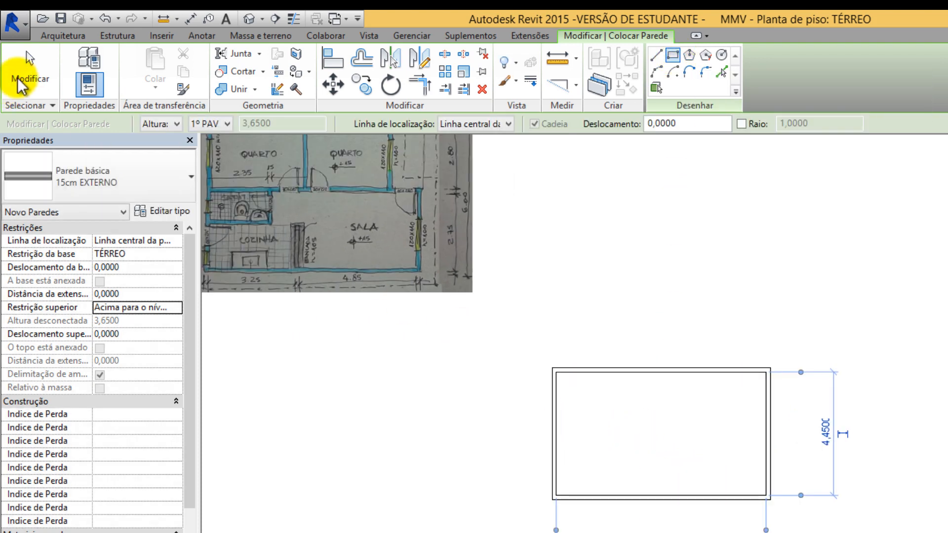
{"action": "left_click", "coordinate": [27, 70]}
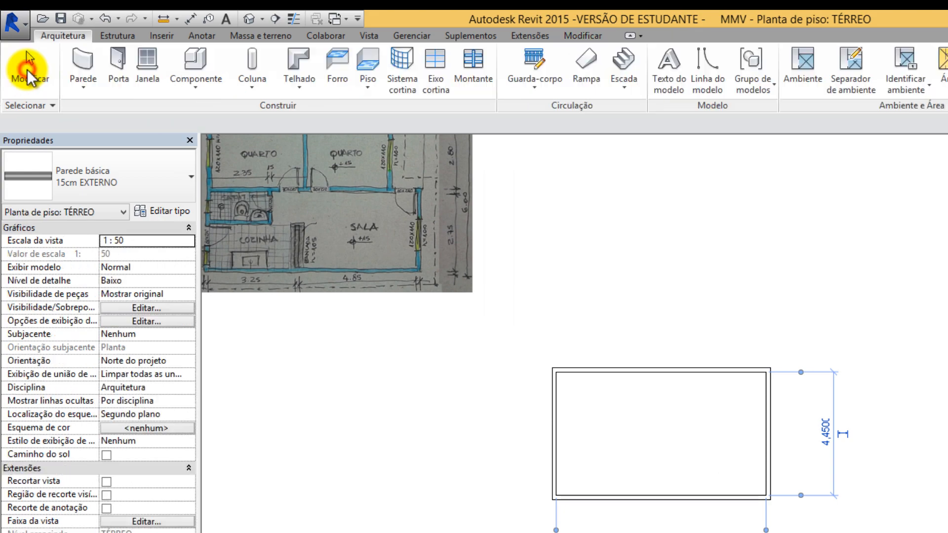
Step: Select the rectangle's right wall and set its distance from the left wall to 54 m
{"action": "left_click", "coordinate": [734, 369]}
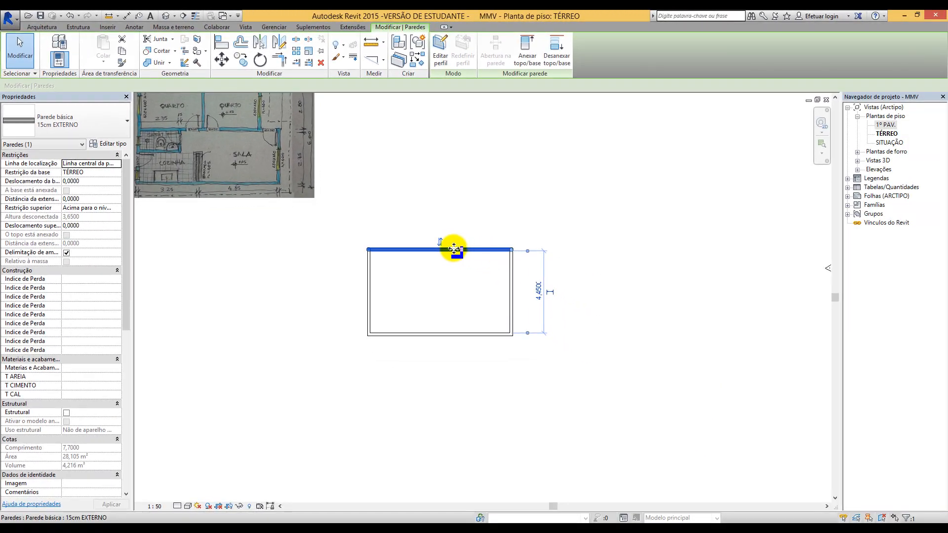
{"action": "left_click", "coordinate": [512, 285]}
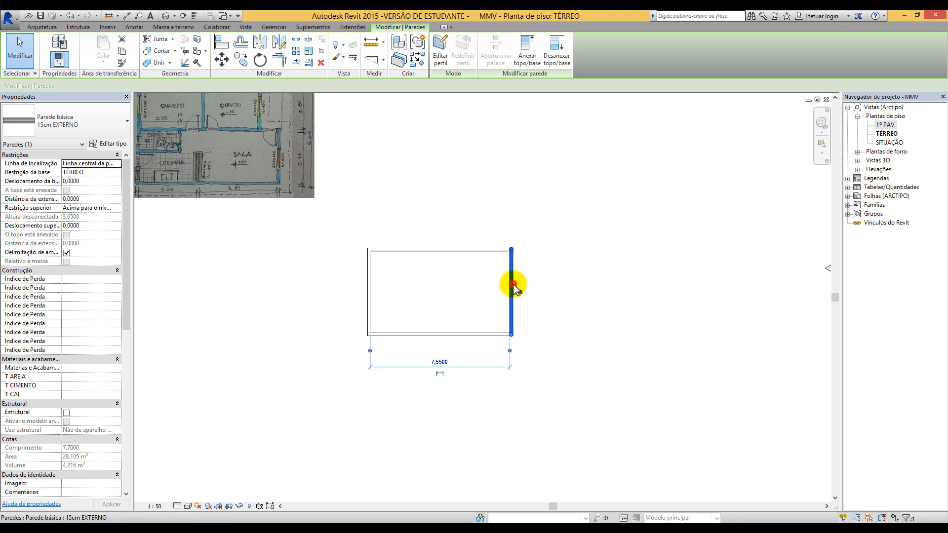
{"action": "left_click", "coordinate": [437, 362]}
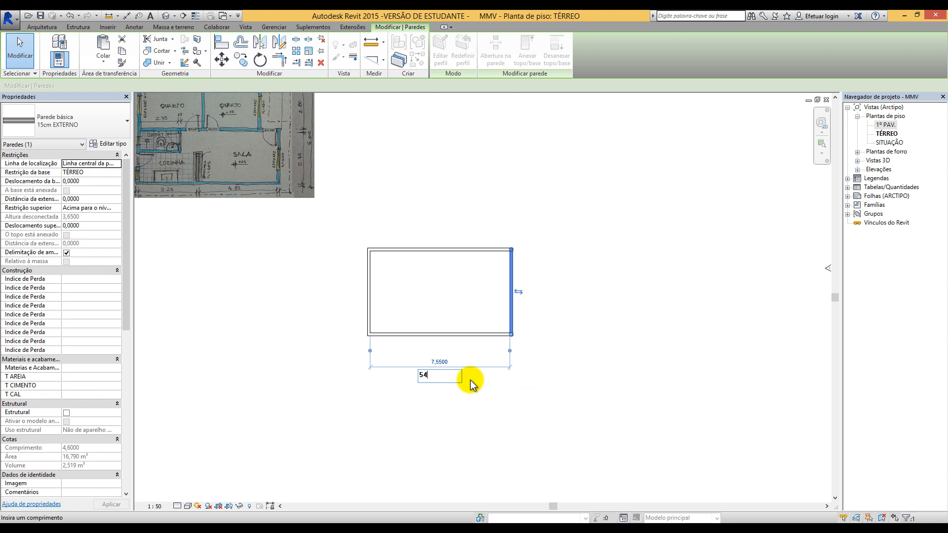
{"action": "key", "text": "Return"}
{"action": "scroll", "coordinate": [298, 297], "scroll_direction": "down", "scroll_amount": 4}
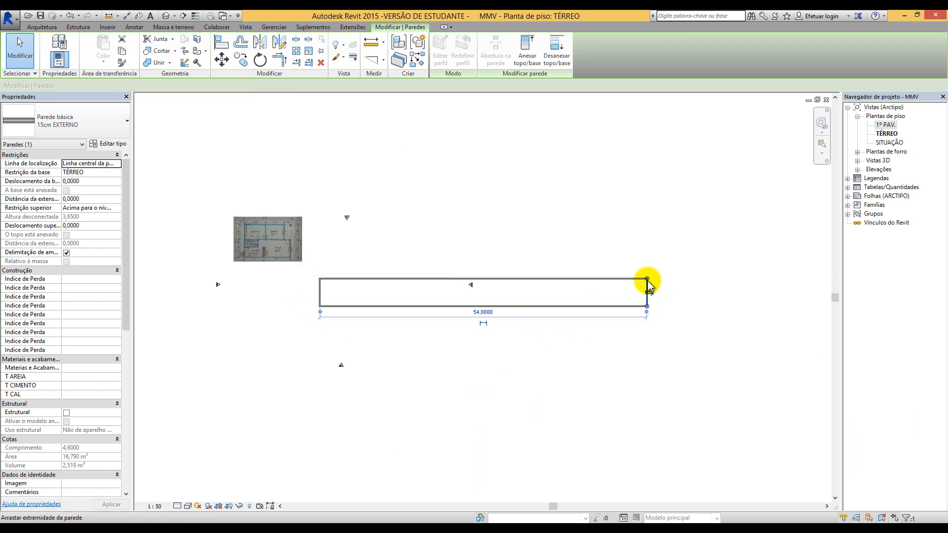
Step: Set the distance between the rectangle's left and right walls to 2 m
{"action": "left_click", "coordinate": [493, 313]}
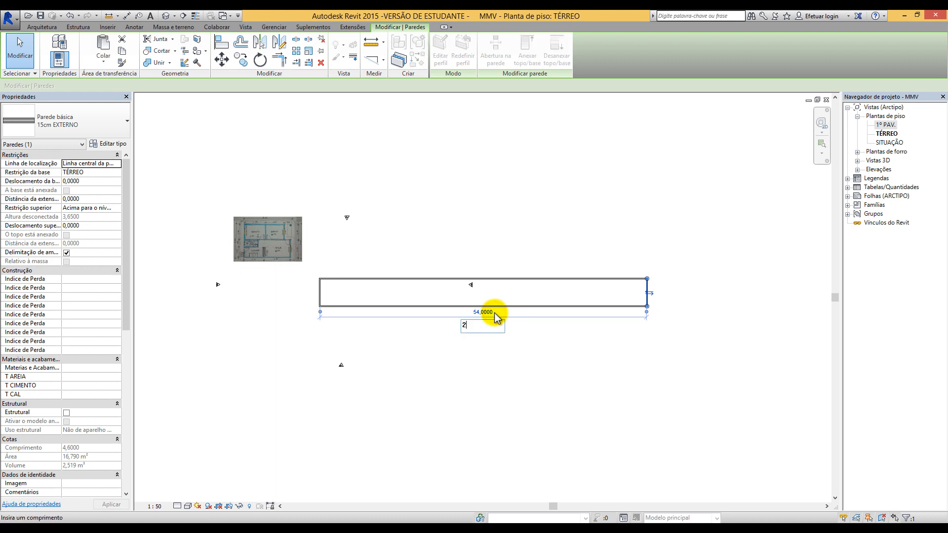
{"action": "type", "text": "2"}
{"action": "left_click", "coordinate": [452, 392]}
{"action": "scroll", "coordinate": [345, 328], "scroll_direction": "up", "scroll_amount": 4}
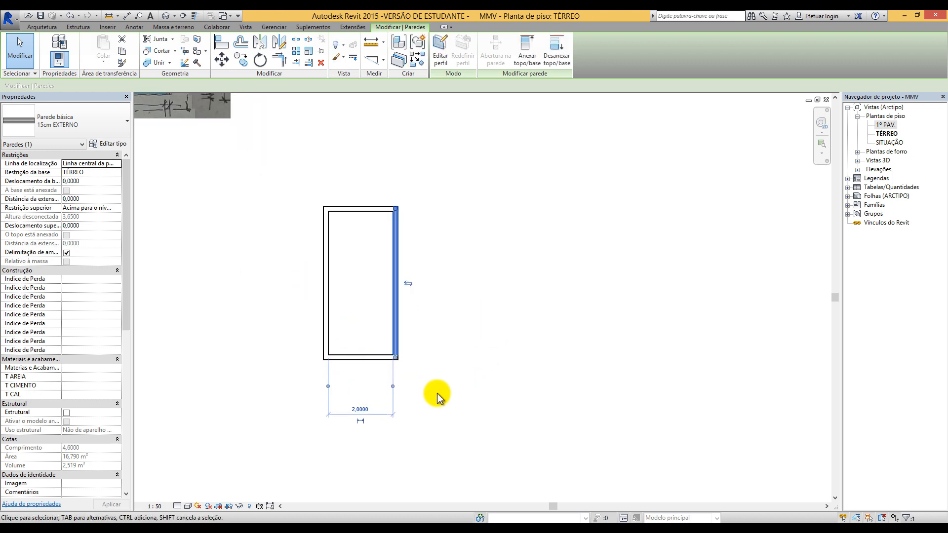
{"action": "scroll", "coordinate": [434, 392], "scroll_direction": "down", "scroll_amount": 1}
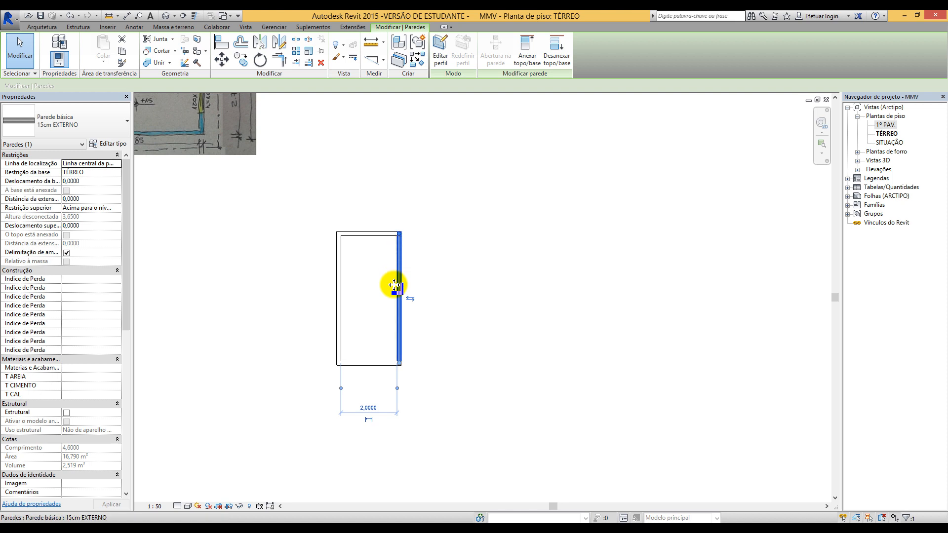
Step: Set the distance between the rectangle's left and right walls to 3 m
{"action": "left_click", "coordinate": [371, 409]}
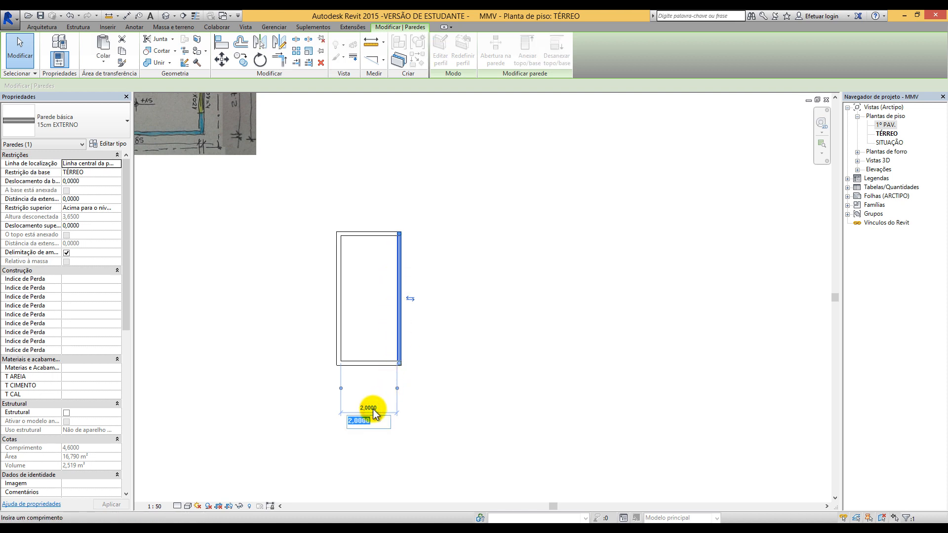
{"action": "type", "text": "3"}
{"action": "key", "text": "Return"}
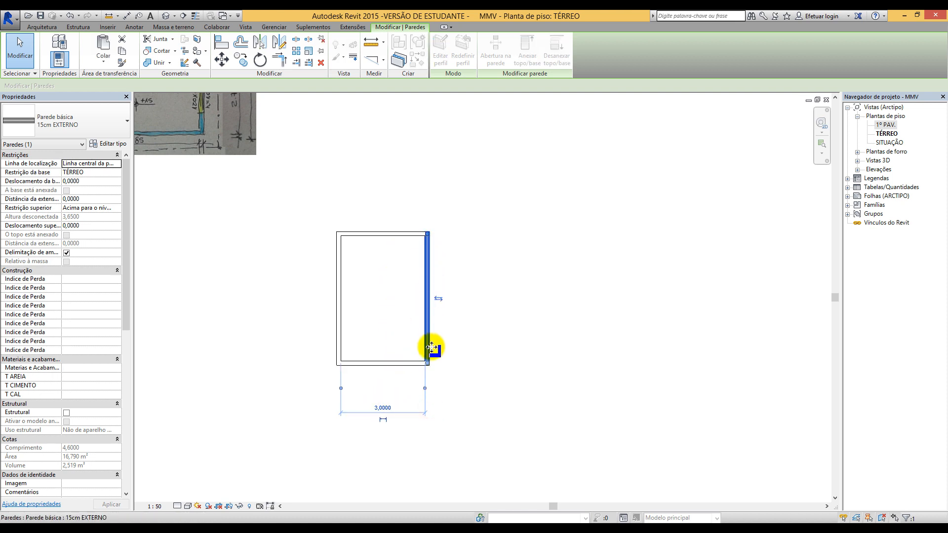
Step: Set the distance between the rectangle's left and right walls to 5 m and deselect the wall
{"action": "left_click", "coordinate": [385, 407]}
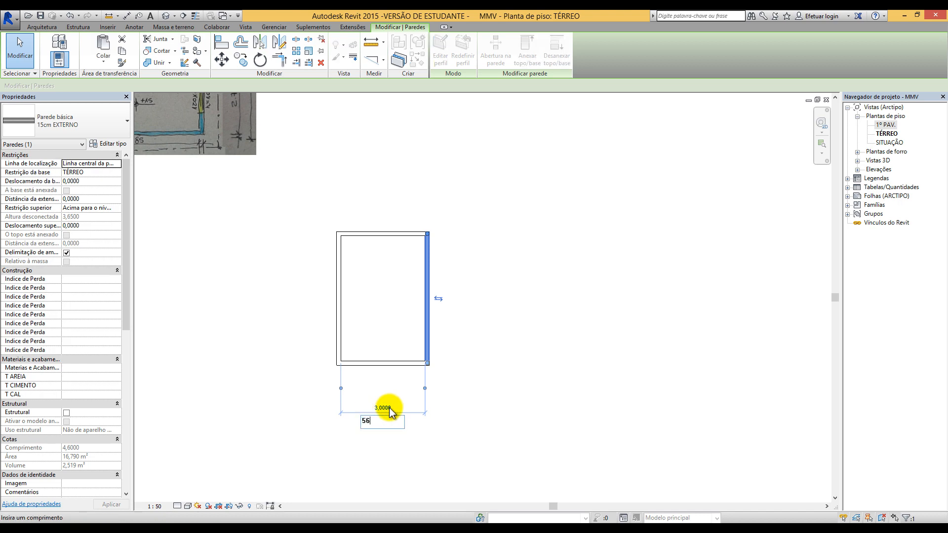
{"action": "type", "text": "5"}
{"action": "key", "text": "Return"}
{"action": "left_click", "coordinate": [423, 410]}
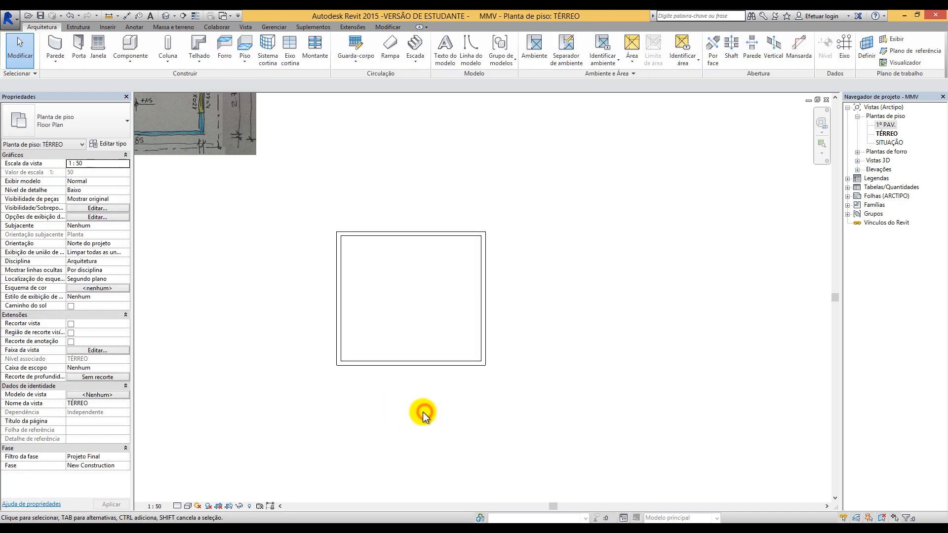
Step: Select the right wall and move both witness lines of its temporary width dimension to the walls' outer faces
{"action": "left_click", "coordinate": [483, 336]}
{"action": "scroll", "coordinate": [545, 420], "scroll_direction": "down", "scroll_amount": 1}
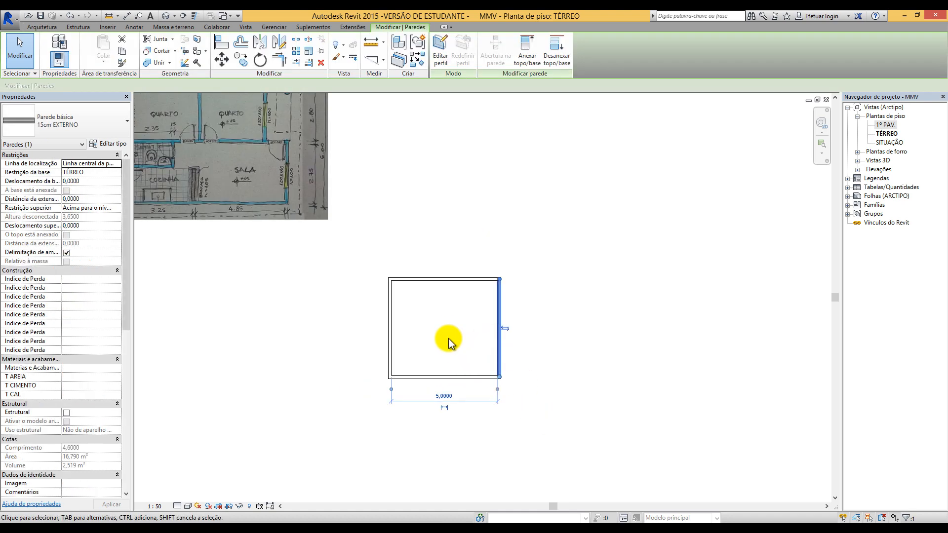
{"action": "scroll", "coordinate": [428, 341], "scroll_direction": "down", "scroll_amount": 1}
{"action": "scroll", "coordinate": [249, 123], "scroll_direction": "up", "scroll_amount": 1}
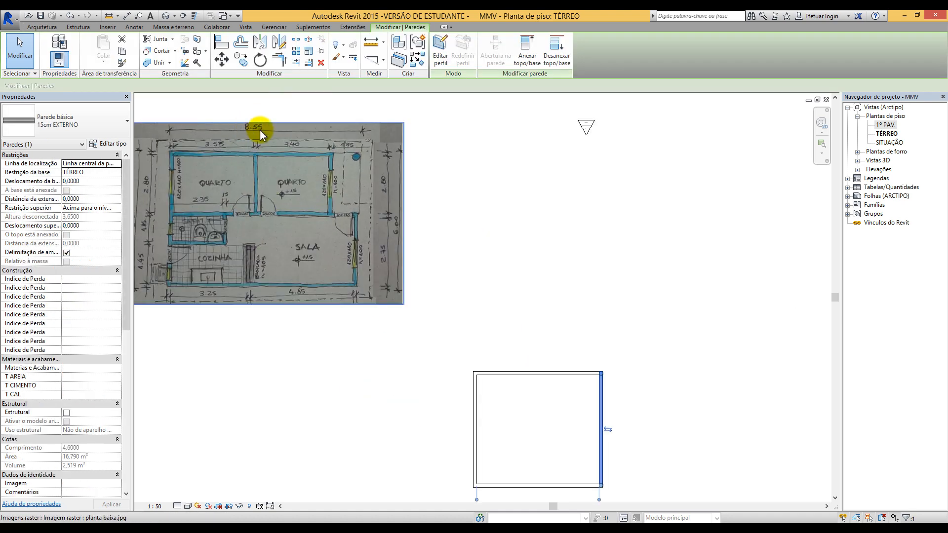
{"action": "scroll", "coordinate": [260, 130], "scroll_direction": "down", "scroll_amount": 2}
{"action": "scroll", "coordinate": [415, 316], "scroll_direction": "up", "scroll_amount": 2}
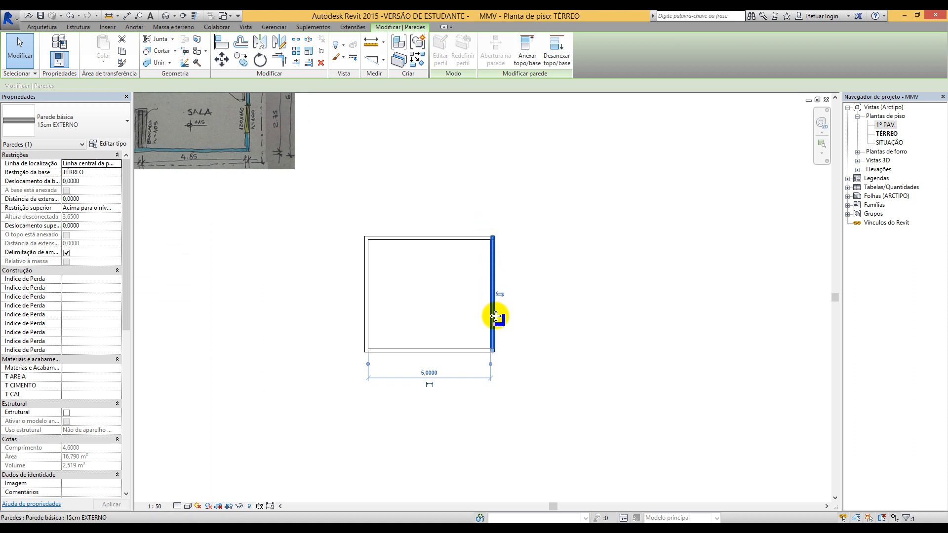
{"action": "left_click", "coordinate": [495, 364]}
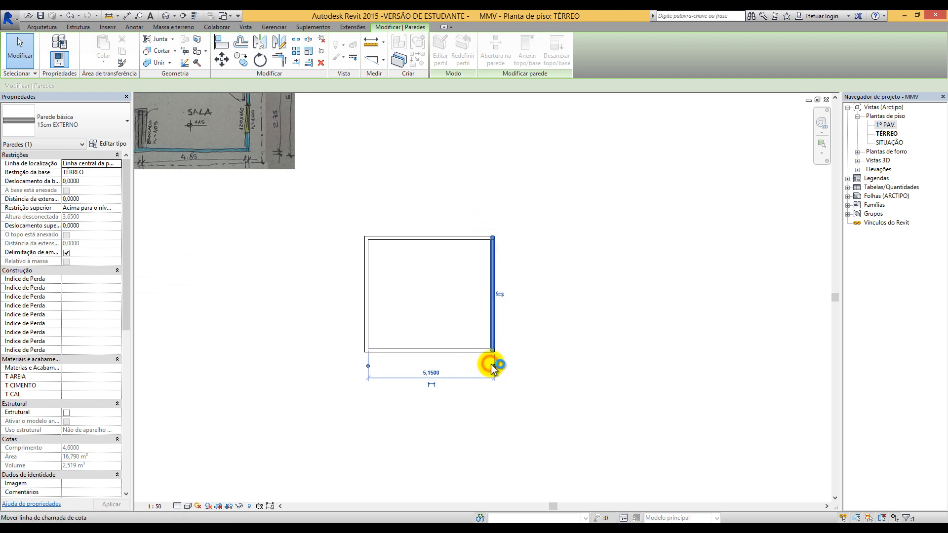
{"action": "scroll", "coordinate": [496, 365], "scroll_direction": "up", "scroll_amount": 1}
{"action": "scroll", "coordinate": [497, 367], "scroll_direction": "up", "scroll_amount": 1}
{"action": "scroll", "coordinate": [524, 370], "scroll_direction": "down", "scroll_amount": 1}
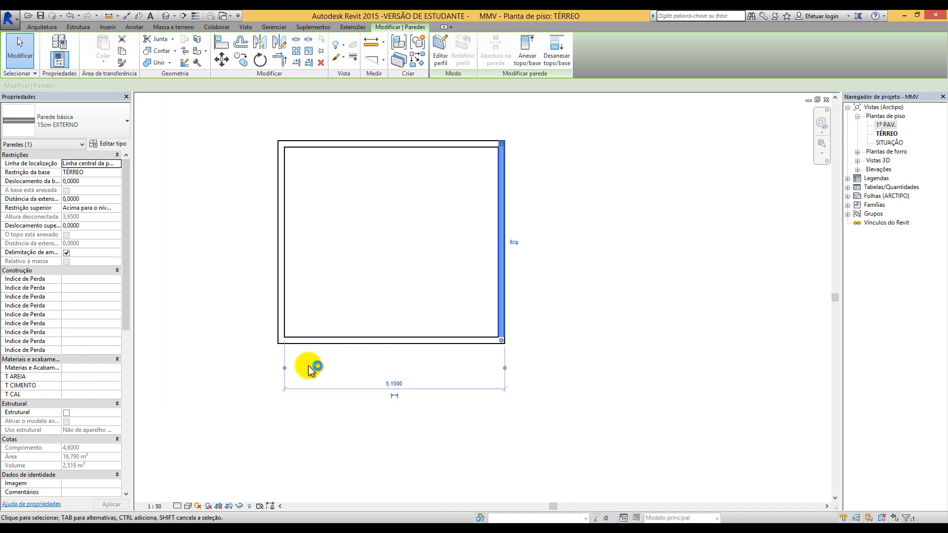
{"action": "left_click", "coordinate": [285, 368]}
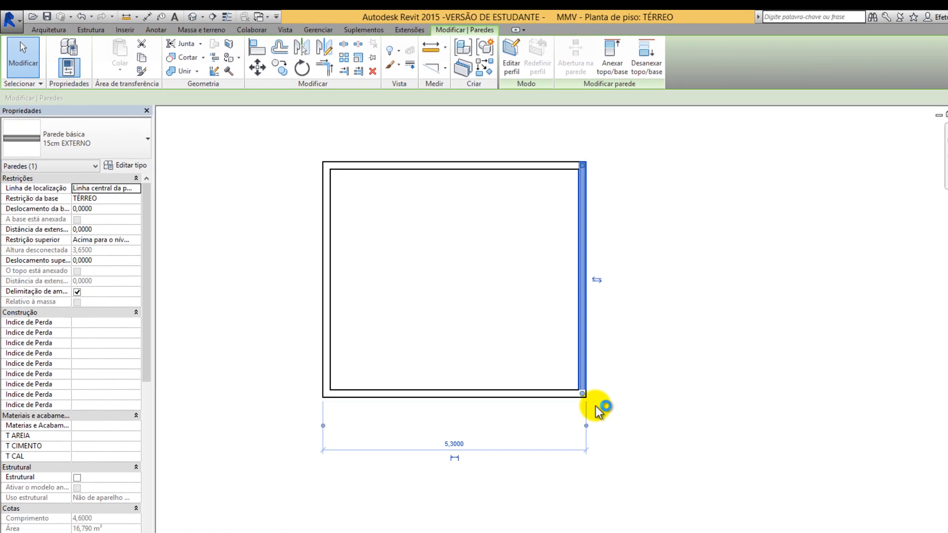
Step: Cycle the right witness line of the temporary width dimension through the right wall's reference positions, ending on the inner face
{"action": "left_click", "coordinate": [582, 427]}
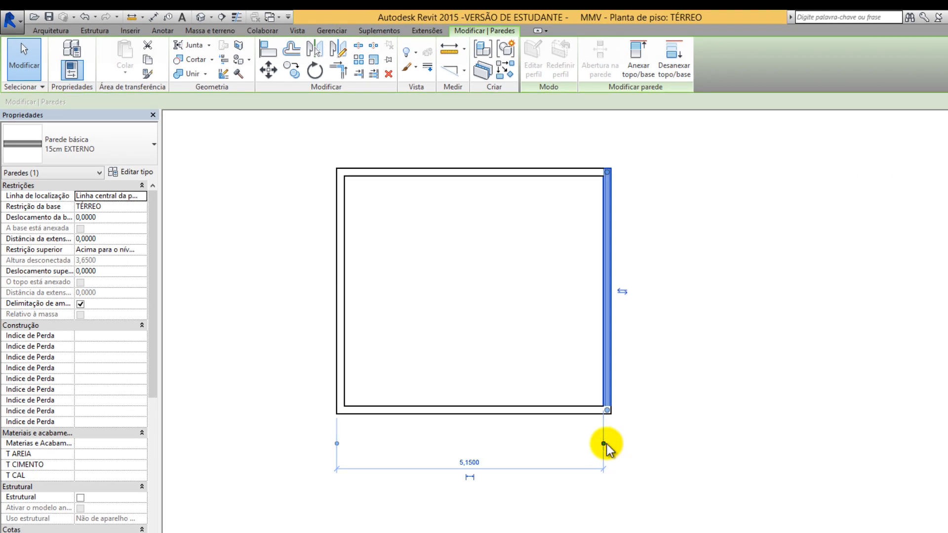
{"action": "left_click", "coordinate": [603, 443]}
{"action": "left_click", "coordinate": [612, 442]}
{"action": "left_click", "coordinate": [607, 443]}
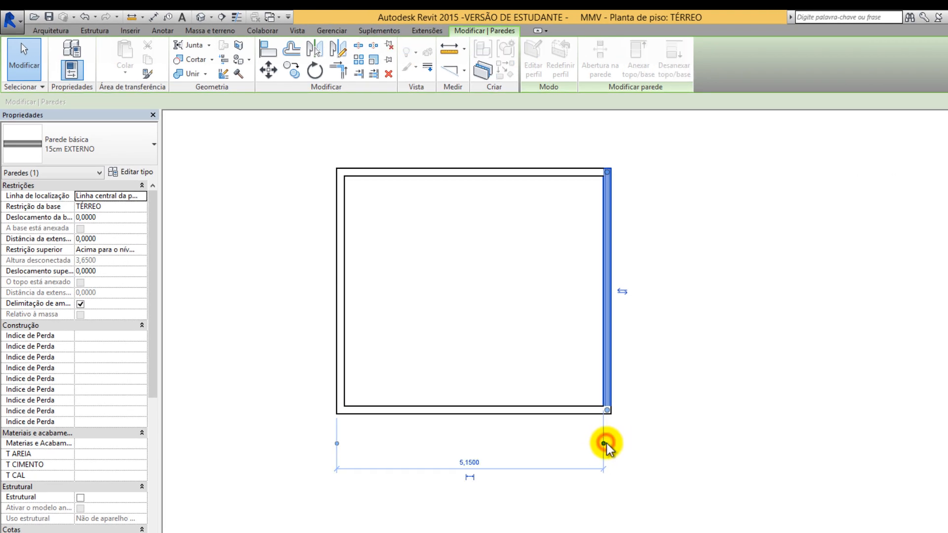
Step: Set the overall width between the outer faces of the left and right walls to 8.55 m and deselect the wall
{"action": "left_click", "coordinate": [612, 444]}
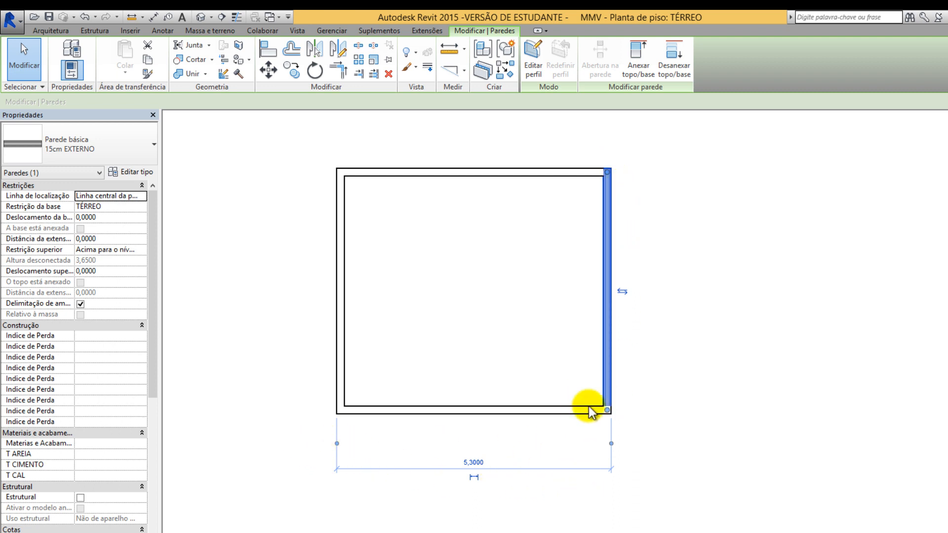
{"action": "left_click", "coordinate": [474, 464]}
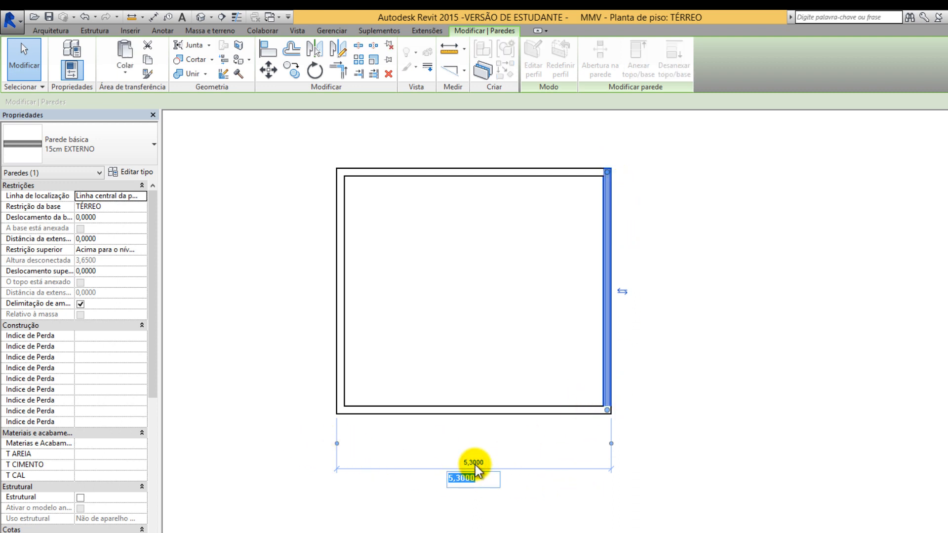
{"action": "key", "text": "Return"}
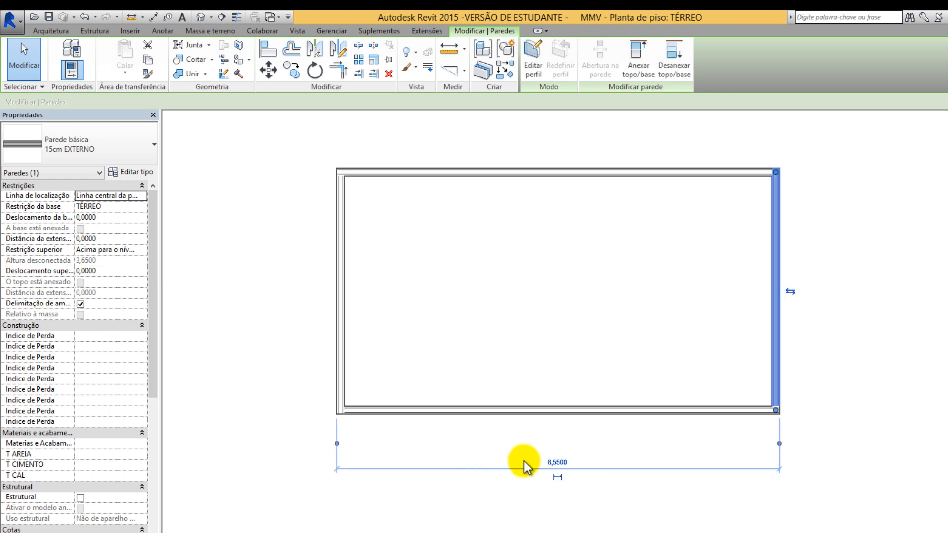
{"action": "left_click", "coordinate": [628, 269]}
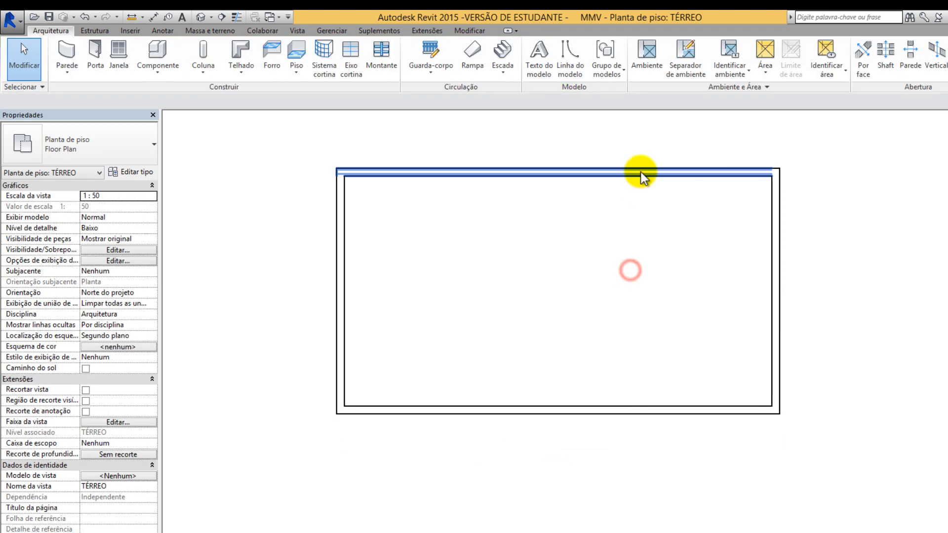
Step: Reference the top wall's temporary dimension to the outer faces and set the overall depth between top and bottom walls to 6 m
{"action": "left_click", "coordinate": [637, 171]}
{"action": "scroll", "coordinate": [616, 468], "scroll_direction": "down", "scroll_amount": 2}
{"action": "scroll", "coordinate": [707, 347], "scroll_direction": "up", "scroll_amount": 2}
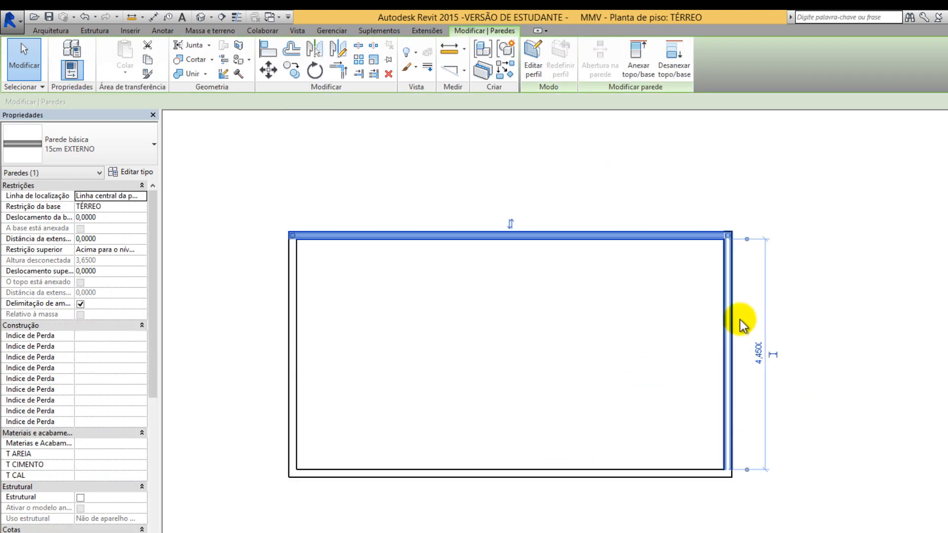
{"action": "left_click_drag", "start_coordinate": [746, 240], "coordinate": [750, 231]}
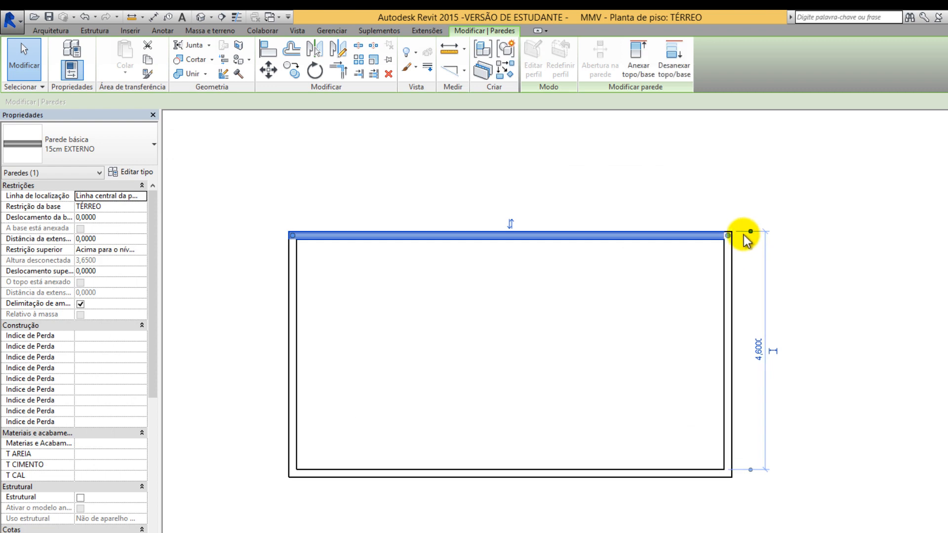
{"action": "left_click_drag", "start_coordinate": [750, 469], "coordinate": [721, 483]}
{"action": "left_click", "coordinate": [759, 354]}
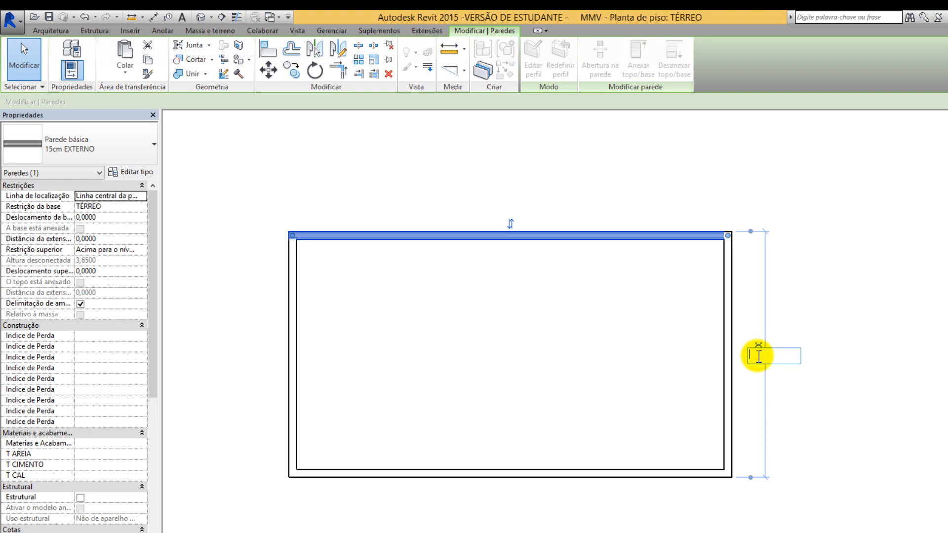
{"action": "key", "text": "Return"}
{"action": "left_click", "coordinate": [881, 385]}
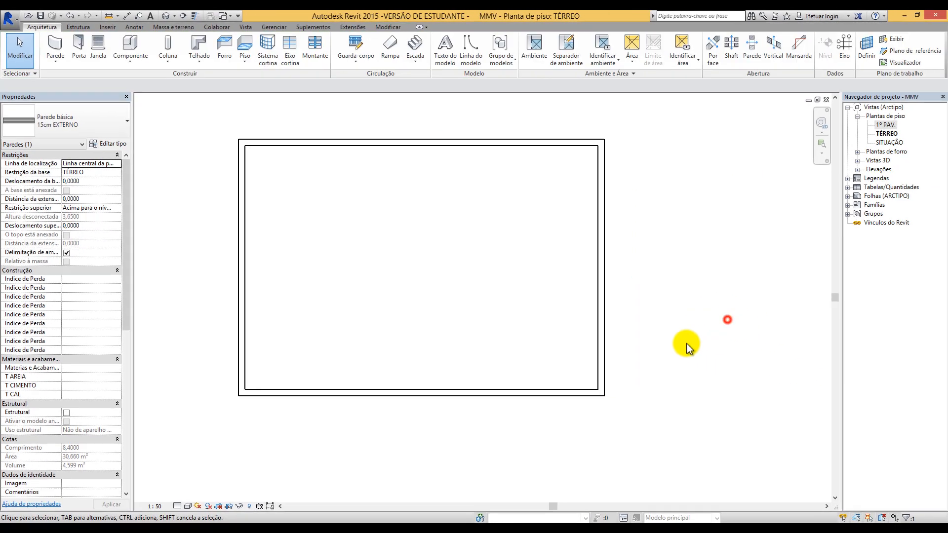
Step: Examine the interior wall layout and the dimensions on the hand-drawn floor plan image
{"action": "scroll", "coordinate": [794, 454], "scroll_direction": "down", "scroll_amount": 2}
{"action": "scroll", "coordinate": [633, 324], "scroll_direction": "up", "scroll_amount": 3}
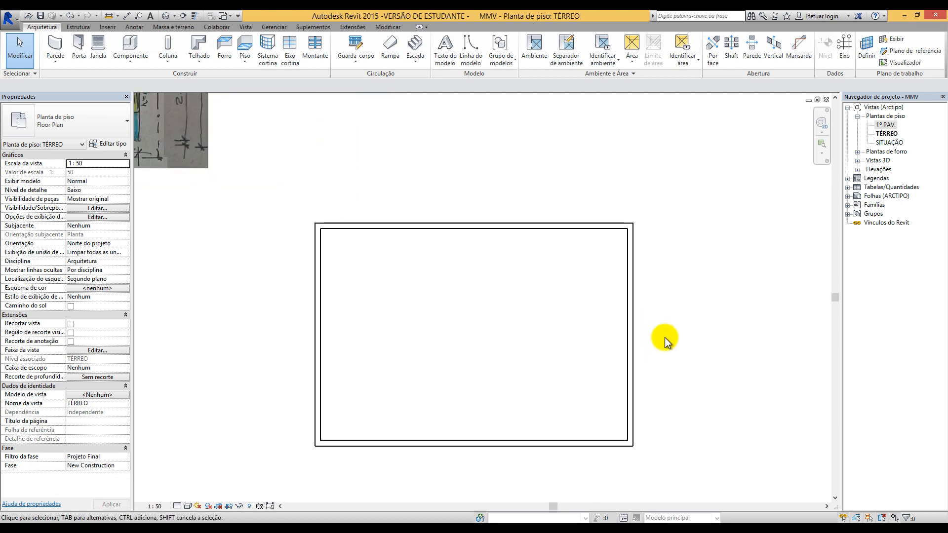
{"action": "scroll", "coordinate": [567, 254], "scroll_direction": "down", "scroll_amount": 1}
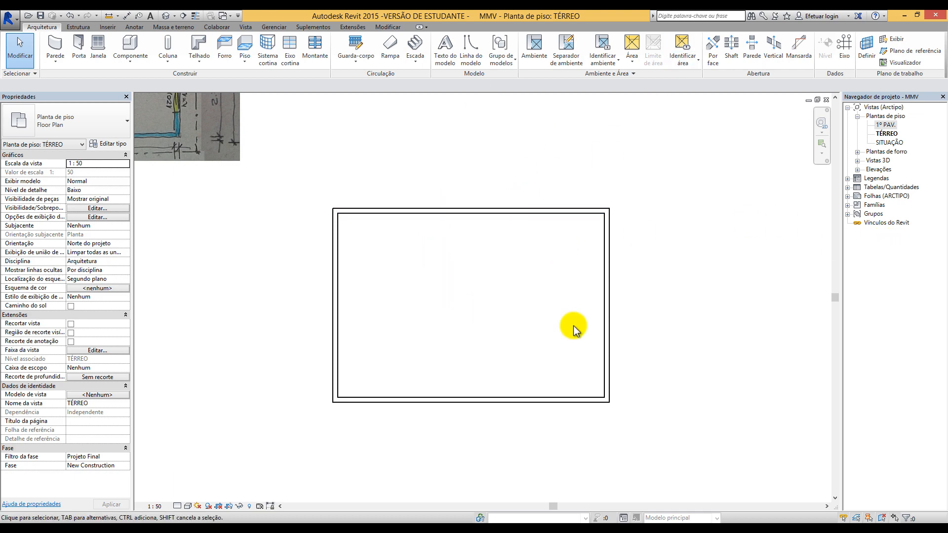
{"action": "scroll", "coordinate": [571, 324], "scroll_direction": "down", "scroll_amount": 2}
{"action": "scroll", "coordinate": [490, 281], "scroll_direction": "up", "scroll_amount": 1}
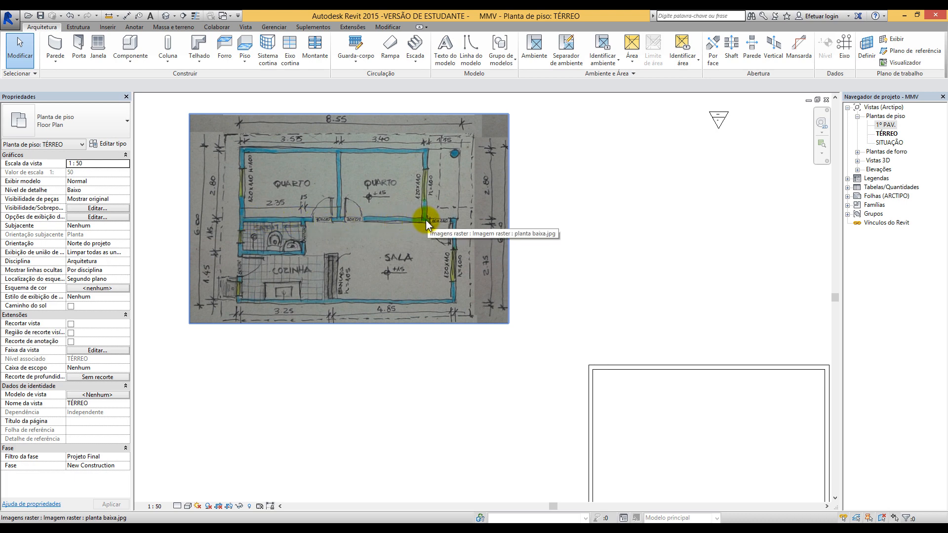
{"action": "middle_click", "coordinate": [306, 156]}
{"action": "middle_click", "coordinate": [306, 156]}
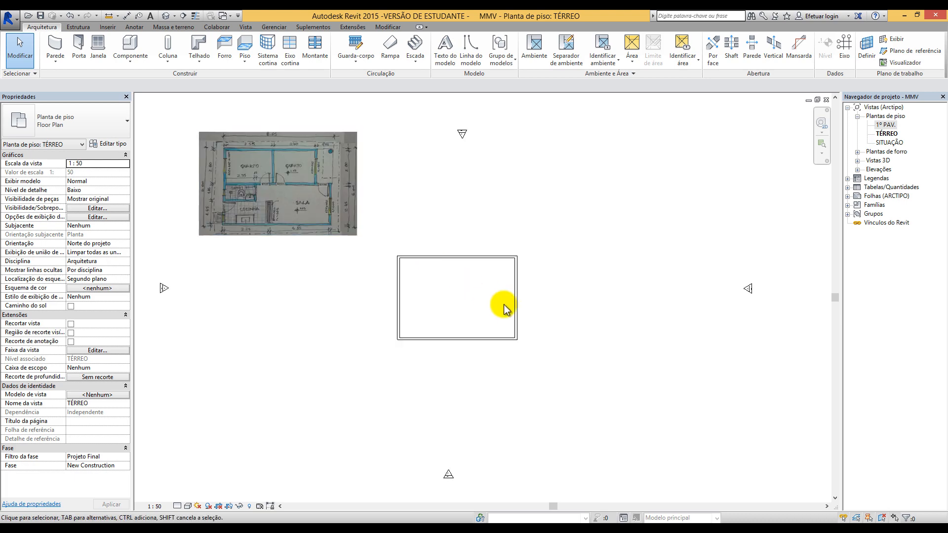
{"action": "scroll", "coordinate": [463, 281], "scroll_direction": "up", "scroll_amount": 2}
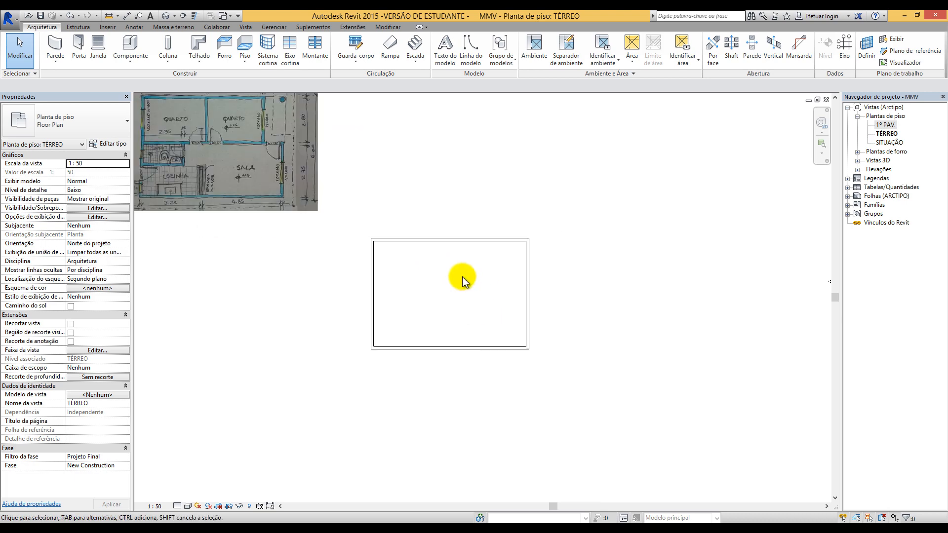
Step: Draw a horizontal 15cm EXTERNO wall across the rectangle's middle and a vertical wall from the top wall's midpoint down to it
{"action": "left_click", "coordinate": [55, 45]}
{"action": "left_click", "coordinate": [344, 300]}
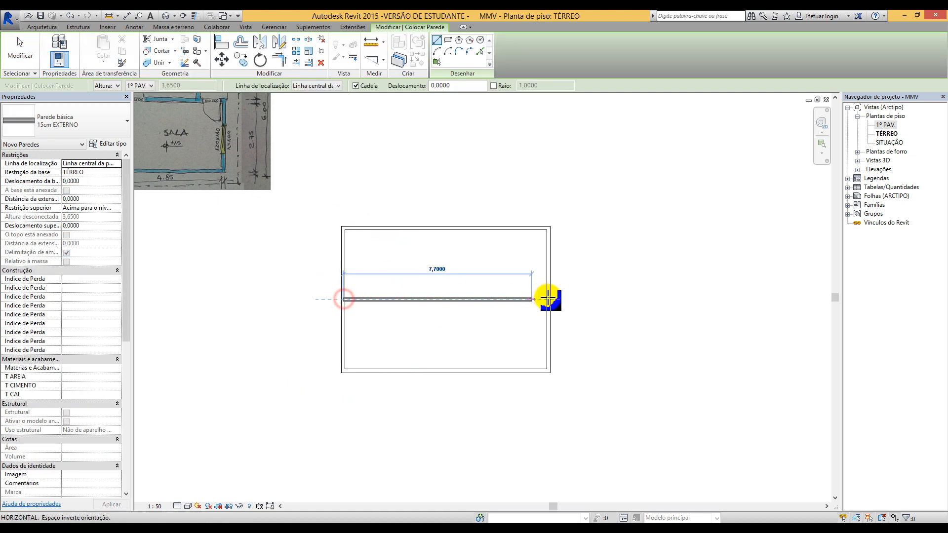
{"action": "left_click", "coordinate": [546, 299]}
{"action": "left_click", "coordinate": [445, 227]}
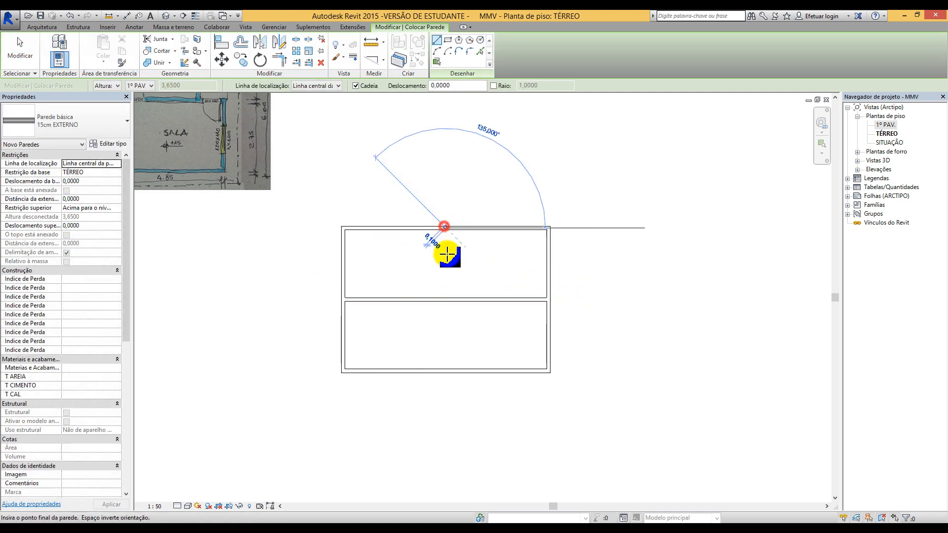
{"action": "left_click", "coordinate": [448, 299]}
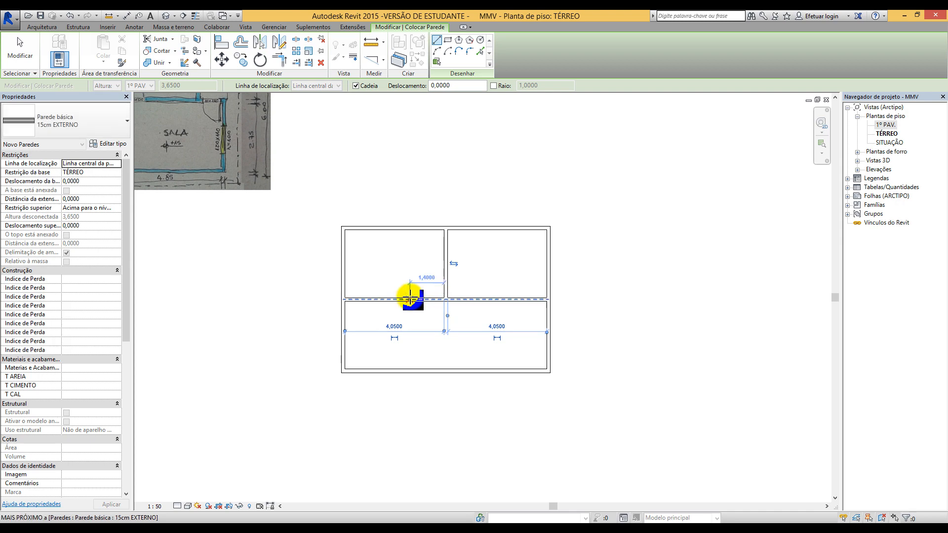
{"action": "scroll", "coordinate": [411, 297], "scroll_direction": "up", "scroll_amount": 2}
{"action": "left_click", "coordinate": [23, 47]}
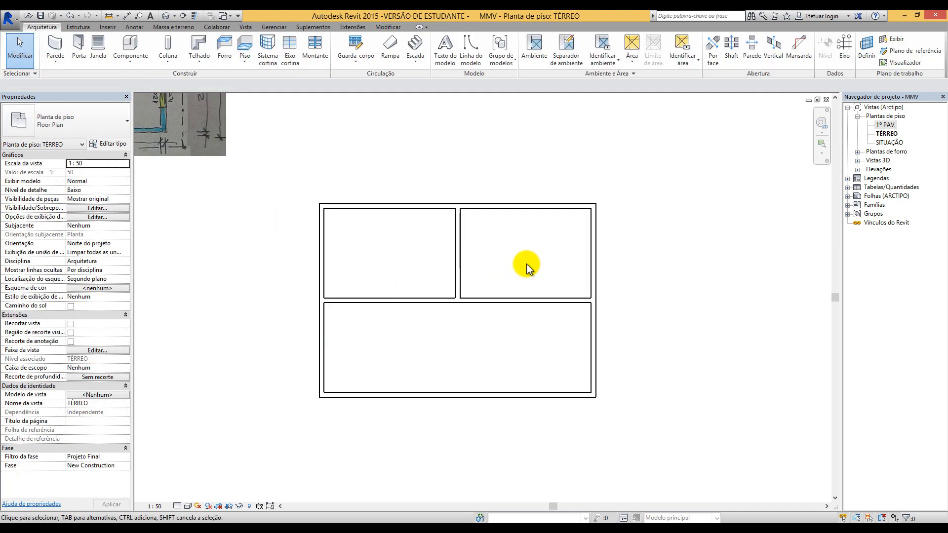
Step: Draw a vertical wall in the upper right room, about 1.13 m from the right wall, down to the middle wall
{"action": "scroll", "coordinate": [575, 300], "scroll_direction": "down", "scroll_amount": 3}
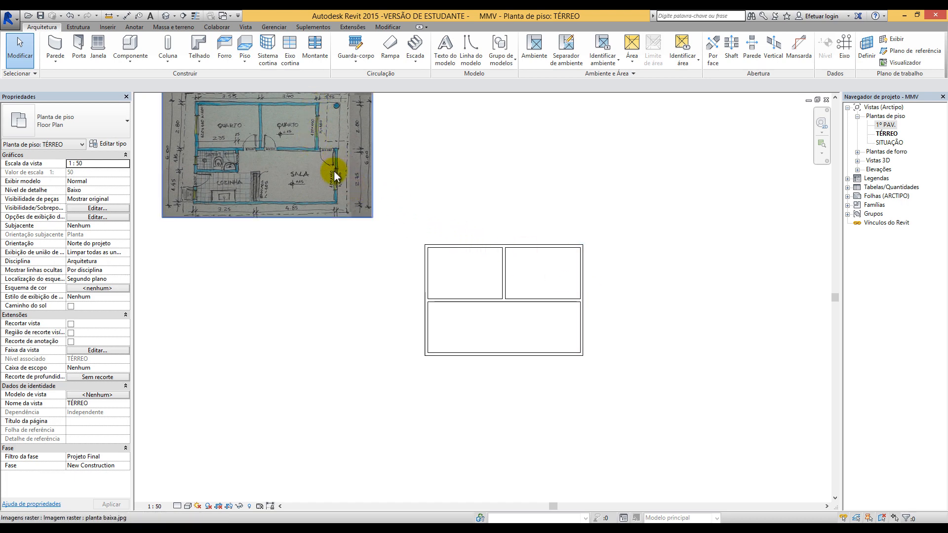
{"action": "scroll", "coordinate": [335, 159], "scroll_direction": "up", "scroll_amount": 3}
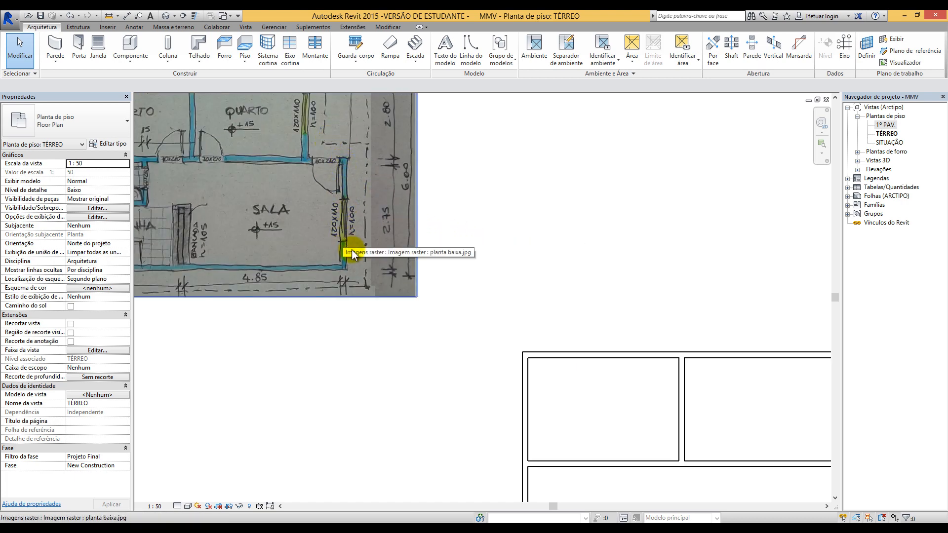
{"action": "scroll", "coordinate": [340, 242], "scroll_direction": "down", "scroll_amount": 2}
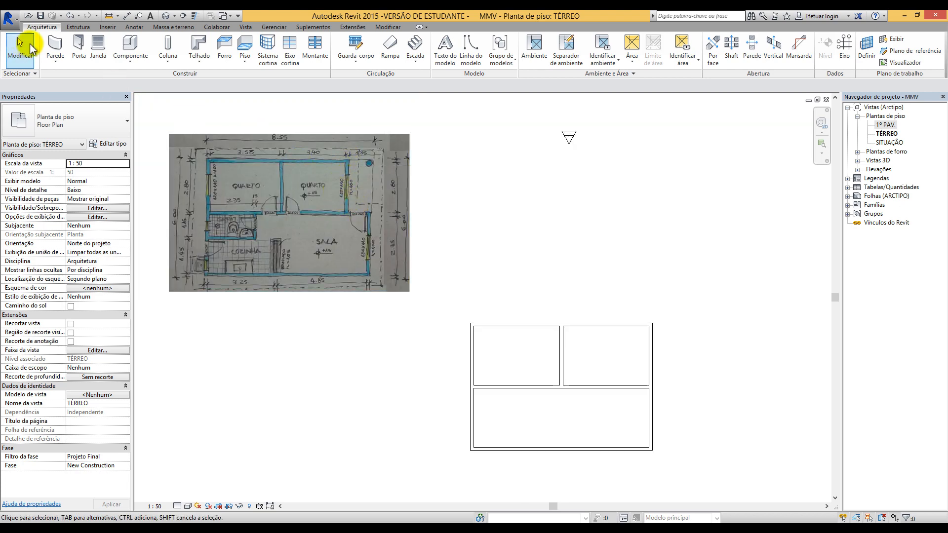
{"action": "key", "text": "w"}
{"action": "key", "text": "a"}
{"action": "left_click", "coordinate": [624, 325]}
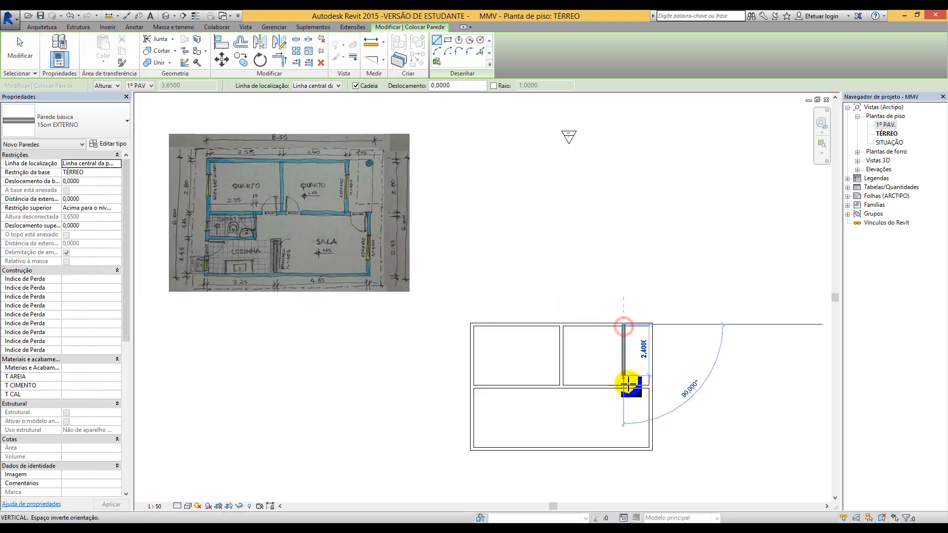
{"action": "left_click", "coordinate": [625, 387]}
{"action": "key", "text": "Escape"}
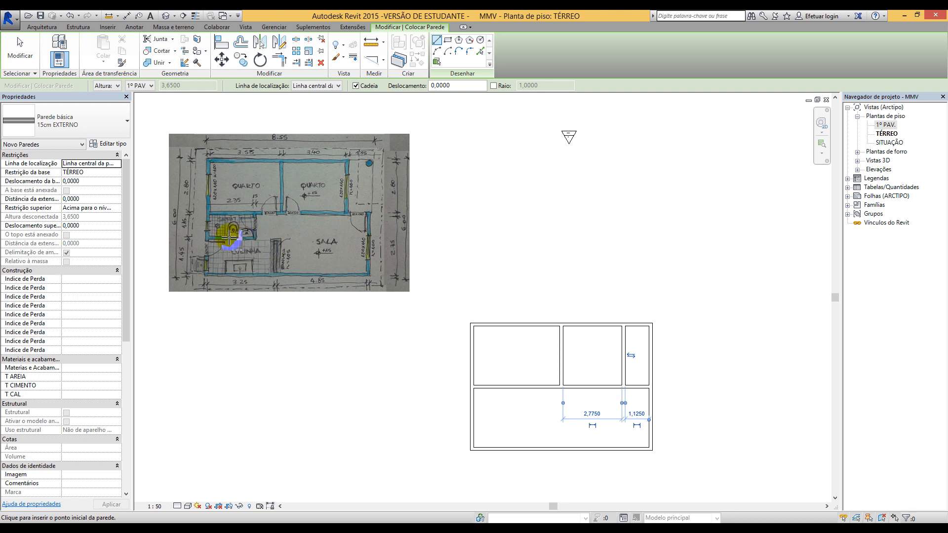
Step: Draw an L-shaped wall from the left wall up to the middle wall, enclosing a bathroom about 2.35 m wide
{"action": "left_click", "coordinate": [473, 413]}
{"action": "left_click", "coordinate": [526, 415]}
{"action": "left_click", "coordinate": [526, 387]}
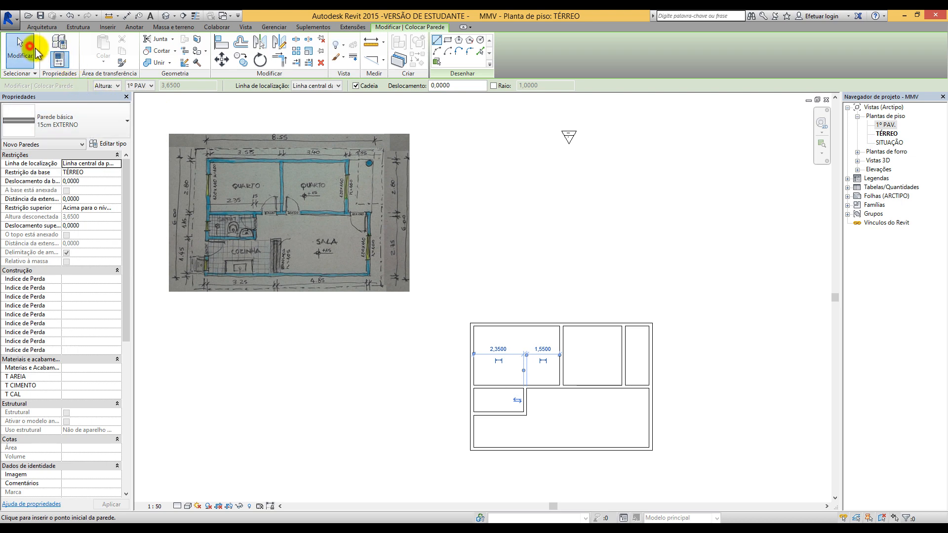
{"action": "left_click", "coordinate": [25, 45]}
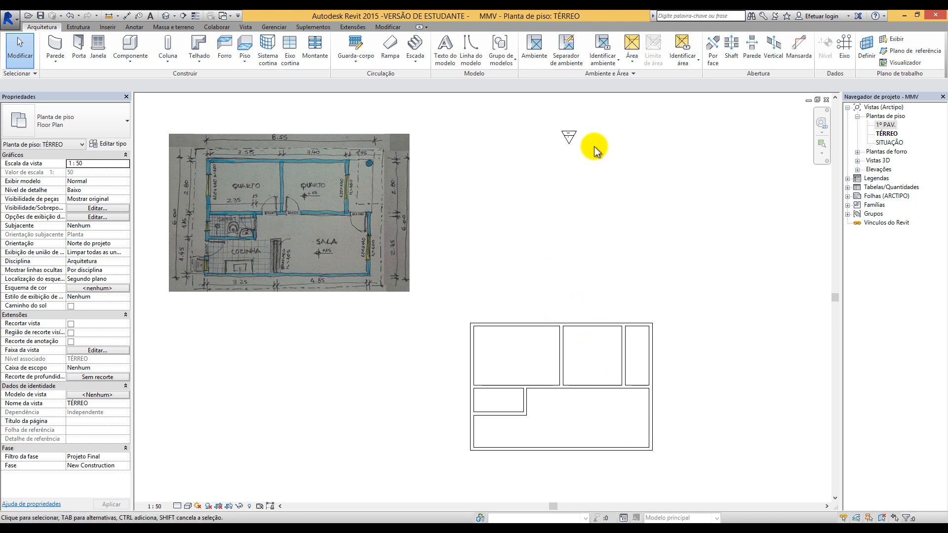
Step: Trim the top wall to the short vertical wall and the right wall to the middle wall, cutting out the upper right corner
{"action": "left_click", "coordinate": [389, 30]}
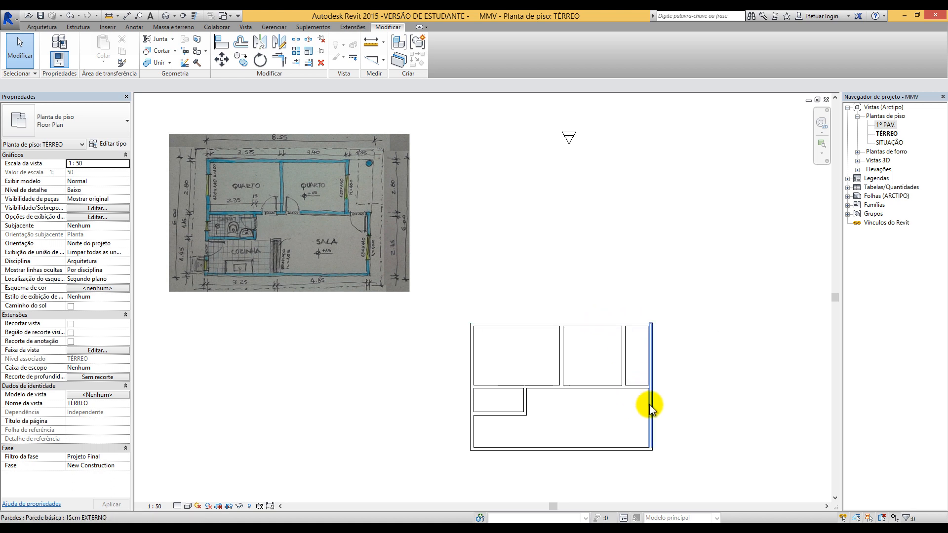
{"action": "left_click", "coordinate": [279, 59]}
{"action": "left_click", "coordinate": [600, 326]}
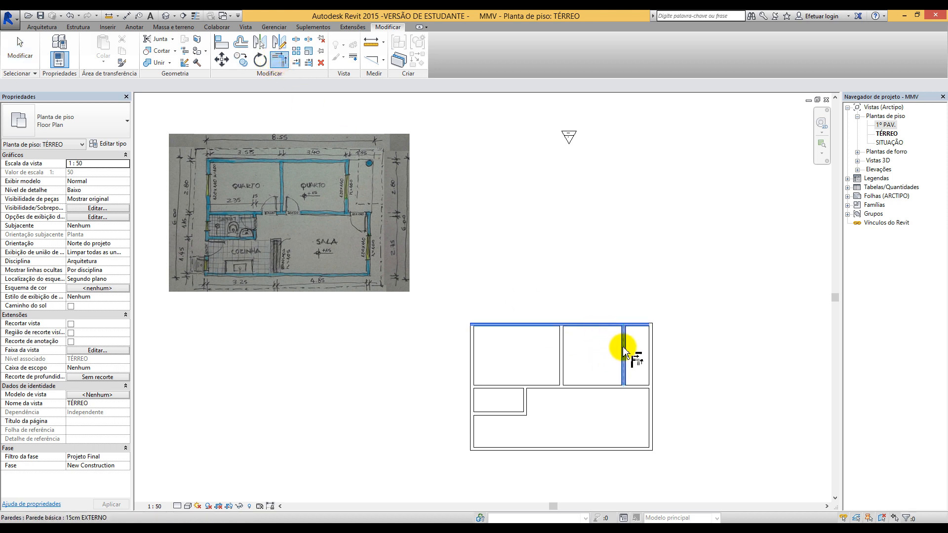
{"action": "left_click", "coordinate": [624, 347]}
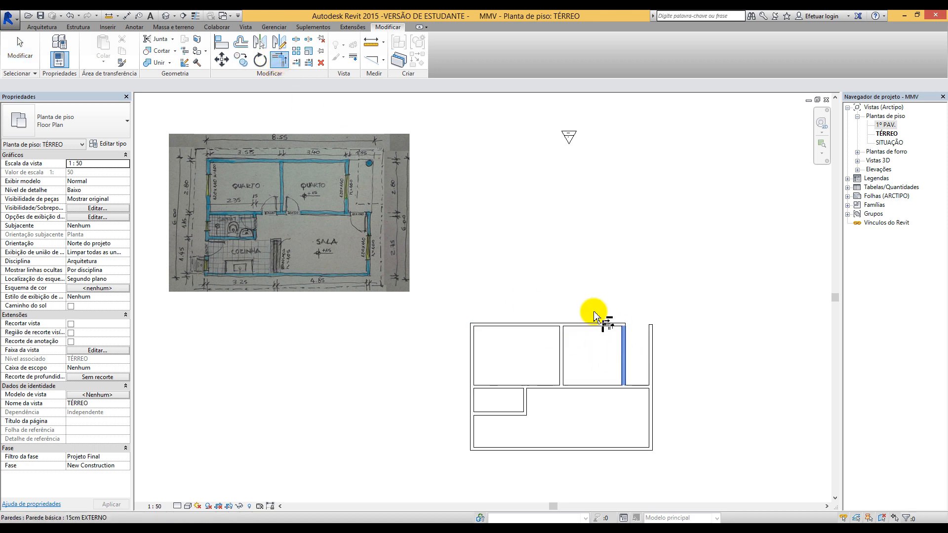
{"action": "left_click", "coordinate": [635, 386]}
{"action": "left_click", "coordinate": [649, 411]}
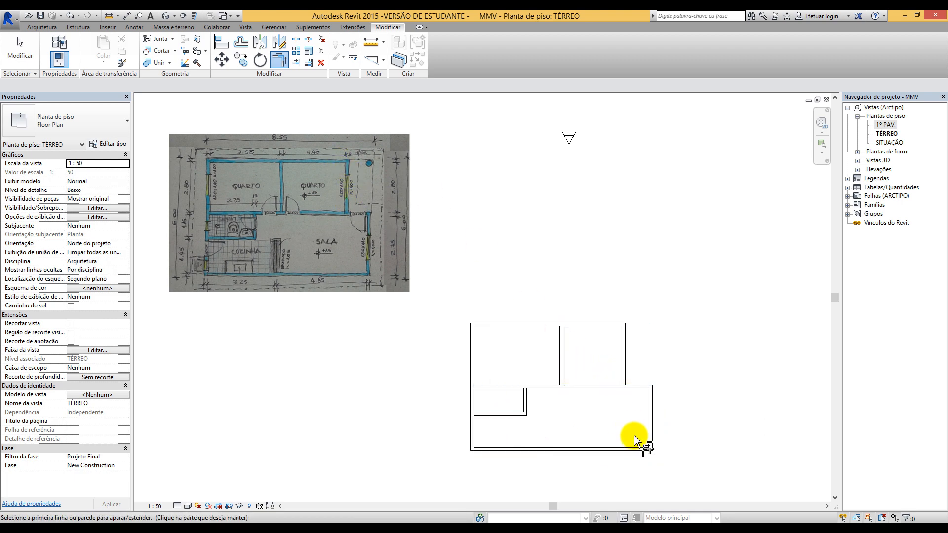
{"action": "scroll", "coordinate": [636, 434], "scroll_direction": "up", "scroll_amount": 1}
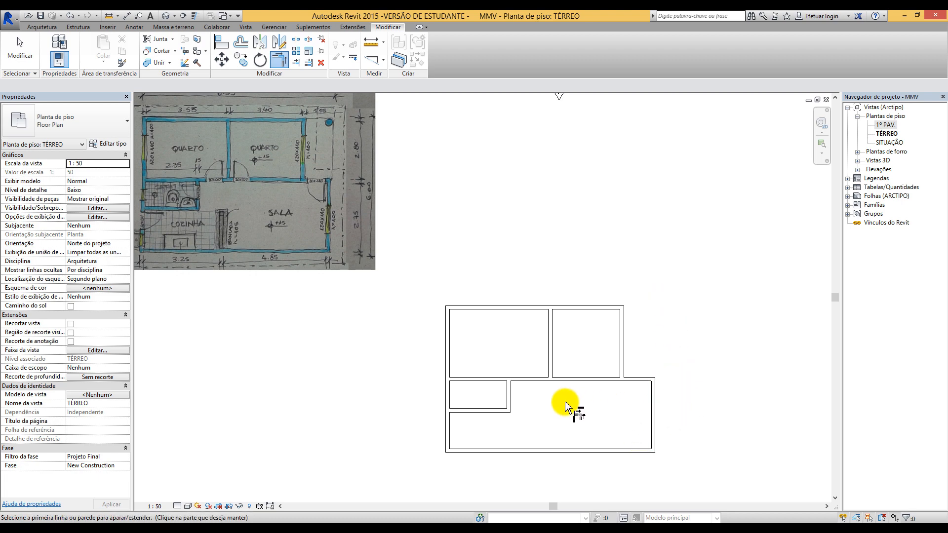
{"action": "scroll", "coordinate": [607, 384], "scroll_direction": "down", "scroll_amount": 2}
{"action": "scroll", "coordinate": [604, 412], "scroll_direction": "up", "scroll_amount": 2}
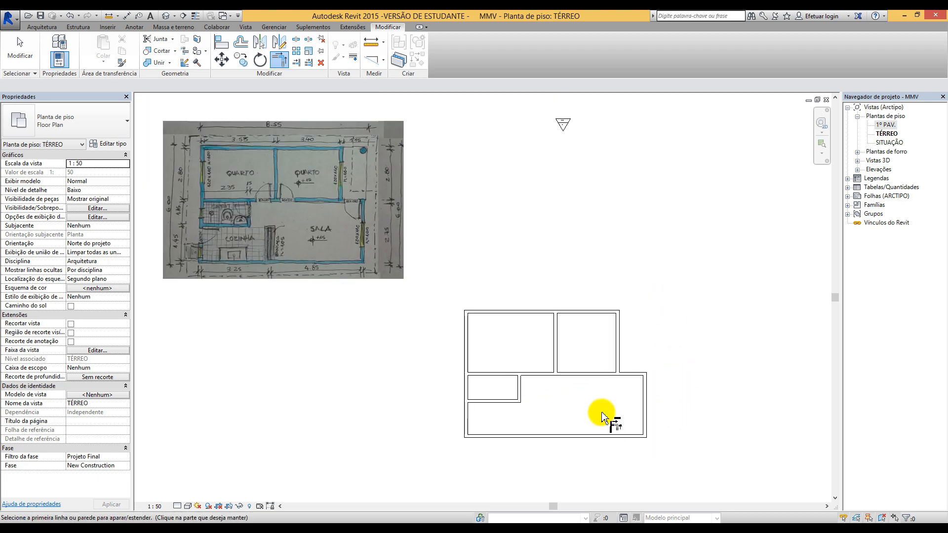
{"action": "left_click", "coordinate": [20, 47]}
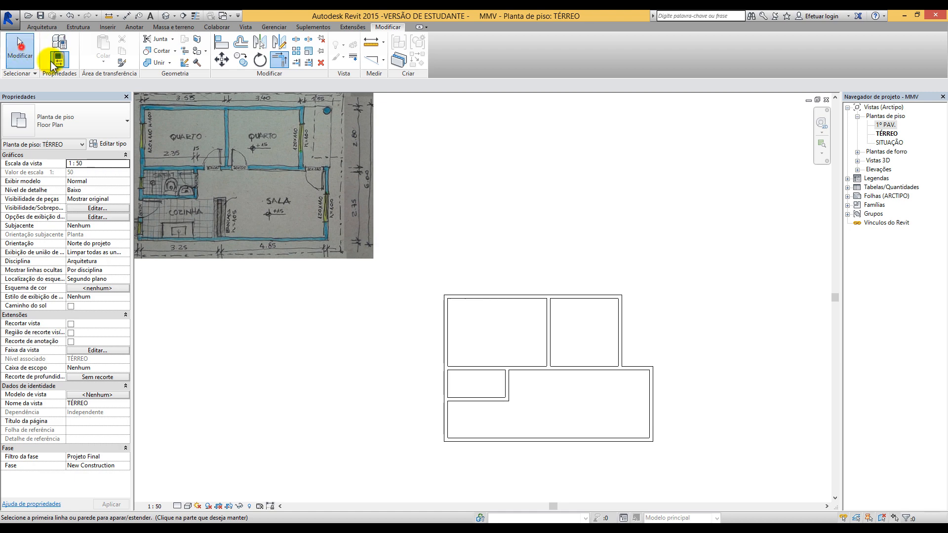
Step: Shrink the floor plan image to about 6.71 by 4.40 m and place it beside the left side of the modelled walls
{"action": "mouse_move", "coordinate": [234, 170]}
{"action": "left_mouse_down"}
{"action": "mouse_move", "coordinate": [693, 217]}
{"action": "mouse_move", "coordinate": [561, 191]}
{"action": "mouse_move", "coordinate": [625, 198]}
{"action": "left_mouse_up"}
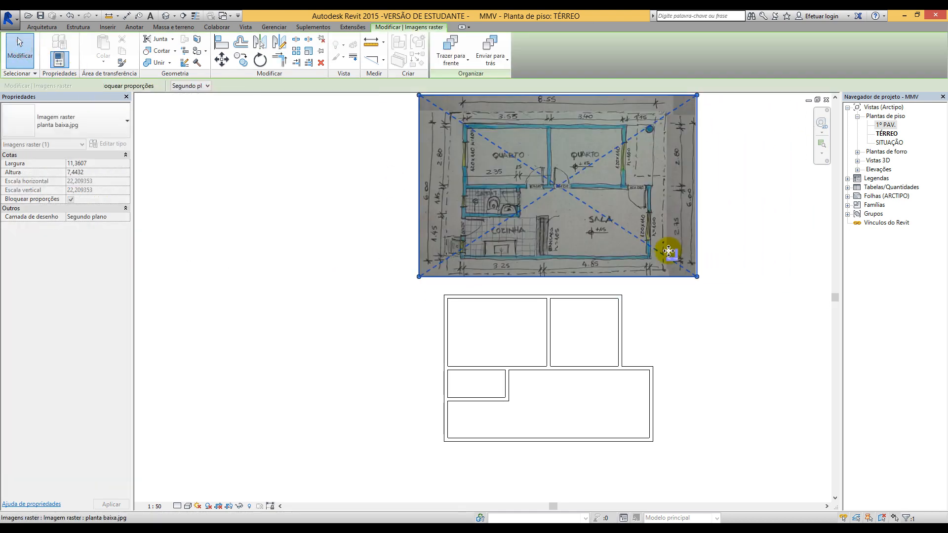
{"action": "scroll", "coordinate": [645, 232], "scroll_direction": "down", "scroll_amount": 1}
{"action": "left_click_drag", "start_coordinate": [691, 120], "coordinate": [592, 184]}
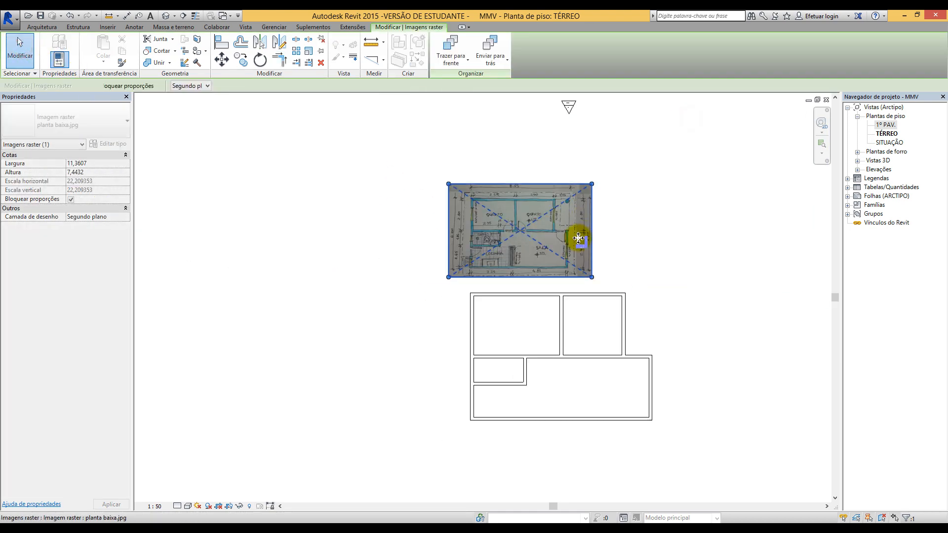
{"action": "left_click_drag", "start_coordinate": [573, 231], "coordinate": [441, 348]}
{"action": "scroll", "coordinate": [543, 406], "scroll_direction": "up", "scroll_amount": 4}
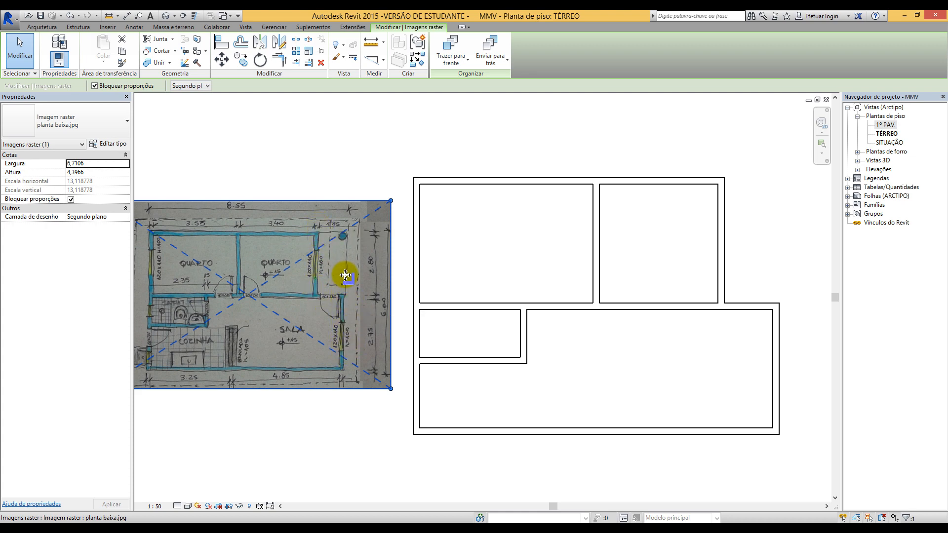
{"action": "scroll", "coordinate": [339, 222], "scroll_direction": "up", "scroll_amount": 3}
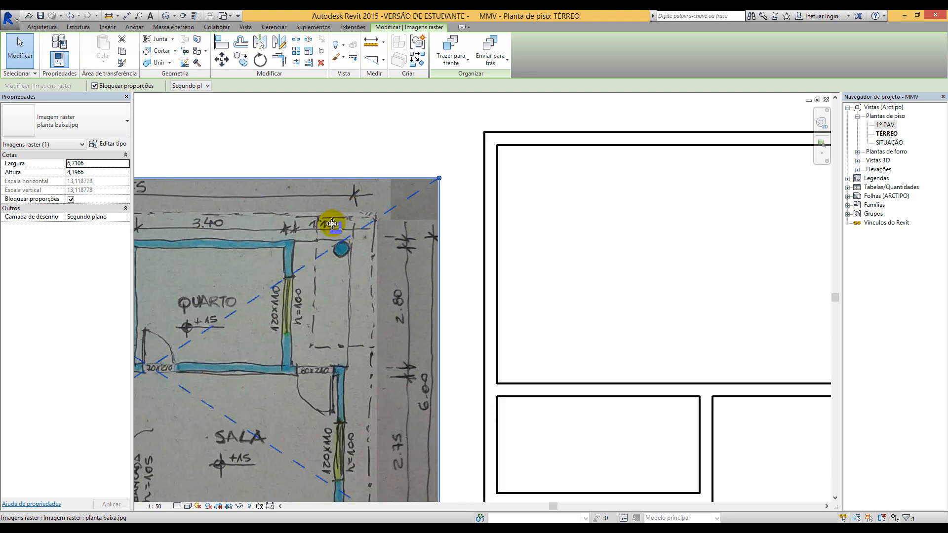
Step: Set the distance from the upper right vertical wall to the right exterior wall's outer face to 1.15 m
{"action": "scroll", "coordinate": [325, 220], "scroll_direction": "down", "scroll_amount": 3}
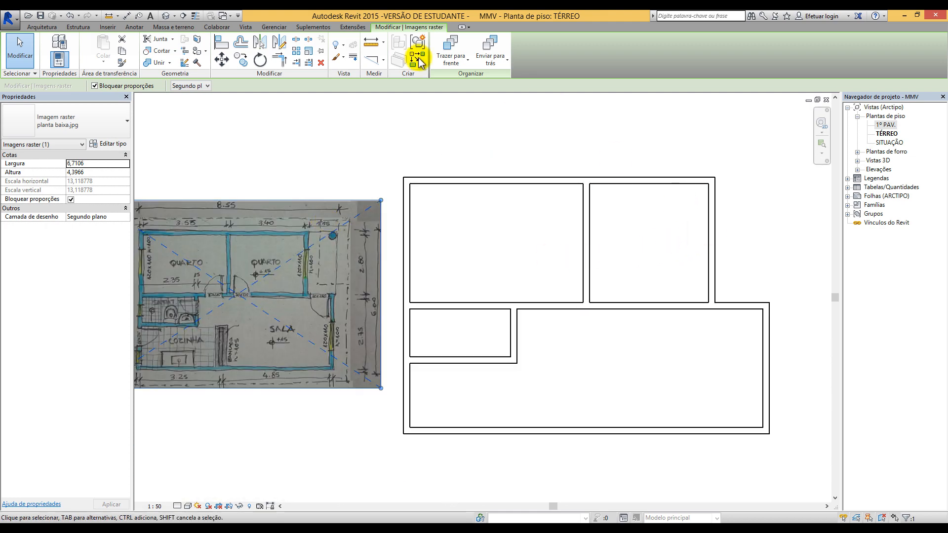
{"action": "left_click", "coordinate": [712, 223]}
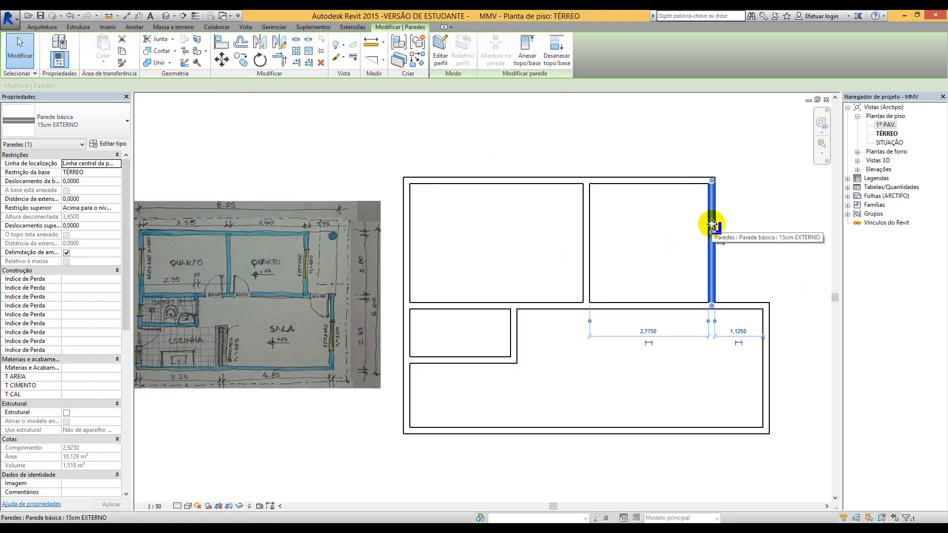
{"action": "mouse_move", "coordinate": [764, 340]}
{"action": "left_mouse_down"}
{"action": "mouse_move", "coordinate": [793, 359]}
{"action": "mouse_move", "coordinate": [774, 355]}
{"action": "mouse_move", "coordinate": [770, 339]}
{"action": "left_mouse_up"}
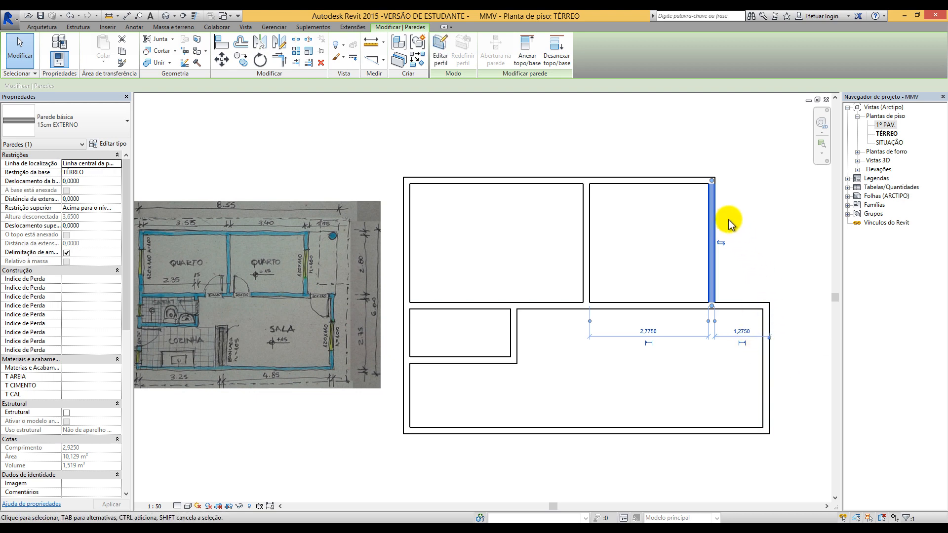
{"action": "left_click", "coordinate": [734, 329]}
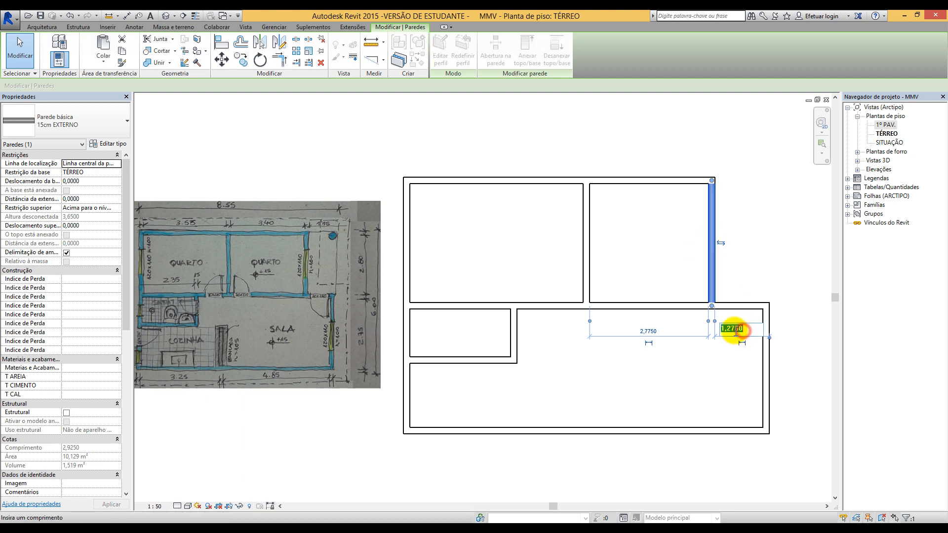
{"action": "left_click_drag", "start_coordinate": [727, 328], "coordinate": [751, 328]}
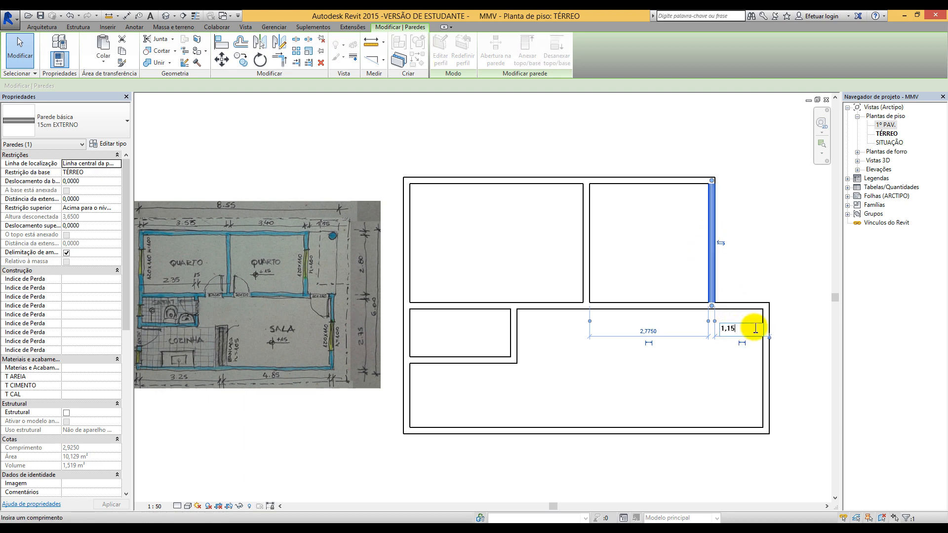
{"action": "type", "text": "15"}
{"action": "key", "text": "Return"}
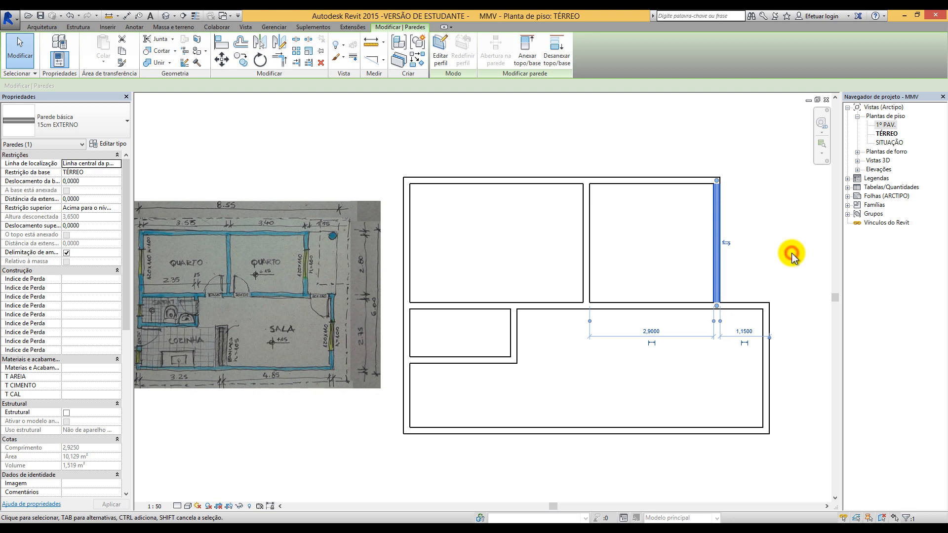
{"action": "left_click", "coordinate": [791, 254]}
Step: Move the wall dividing the two upper bedrooms so the right bedroom is 3.4 m wide
{"action": "left_click", "coordinate": [587, 237]}
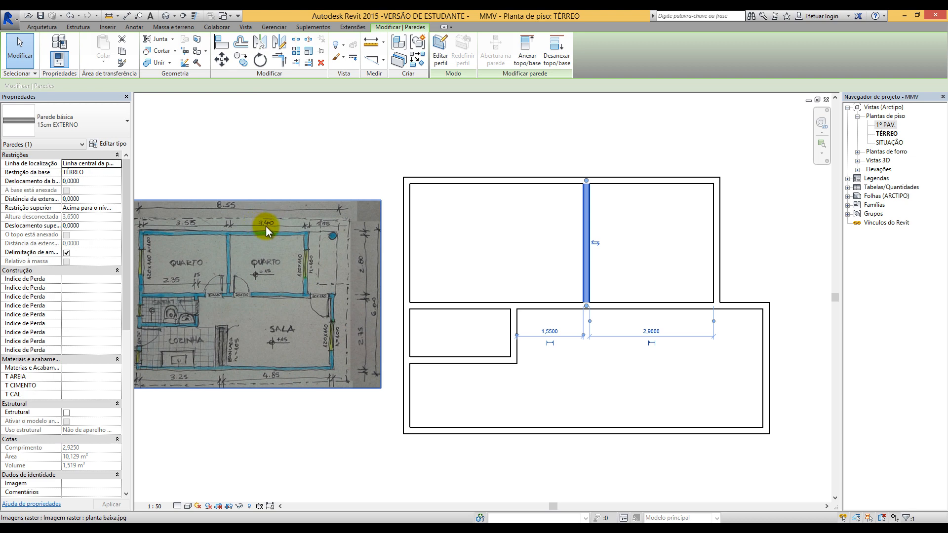
{"action": "left_click", "coordinate": [644, 331]}
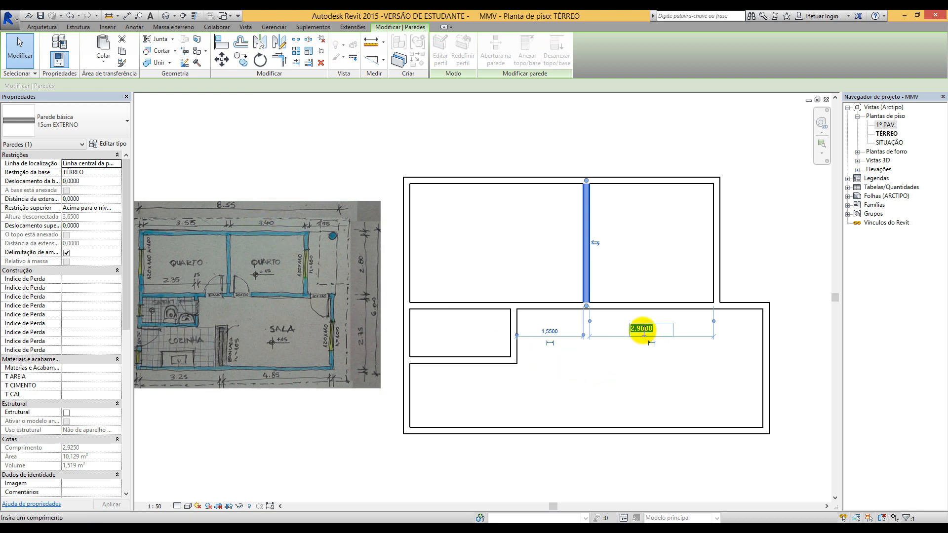
{"action": "type", "text": "3.4"}
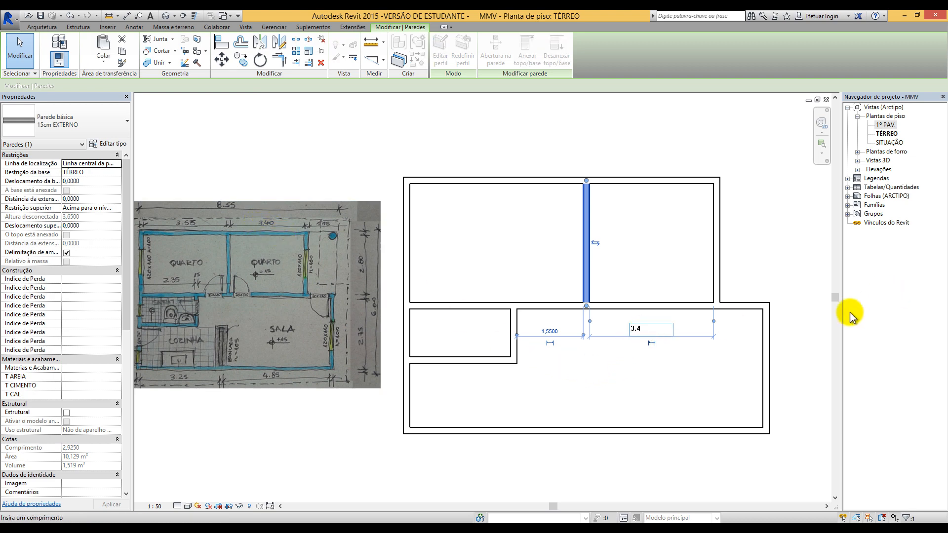
{"action": "key", "text": "Return"}
{"action": "scroll", "coordinate": [571, 347], "scroll_direction": "down", "scroll_amount": 1}
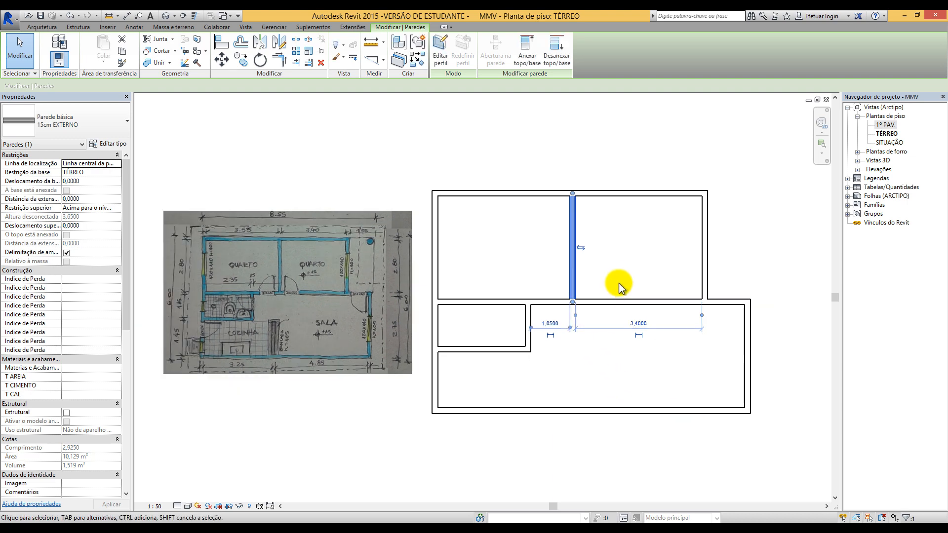
{"action": "scroll", "coordinate": [618, 284], "scroll_direction": "down", "scroll_amount": 1}
{"action": "scroll", "coordinate": [521, 247], "scroll_direction": "up", "scroll_amount": 1}
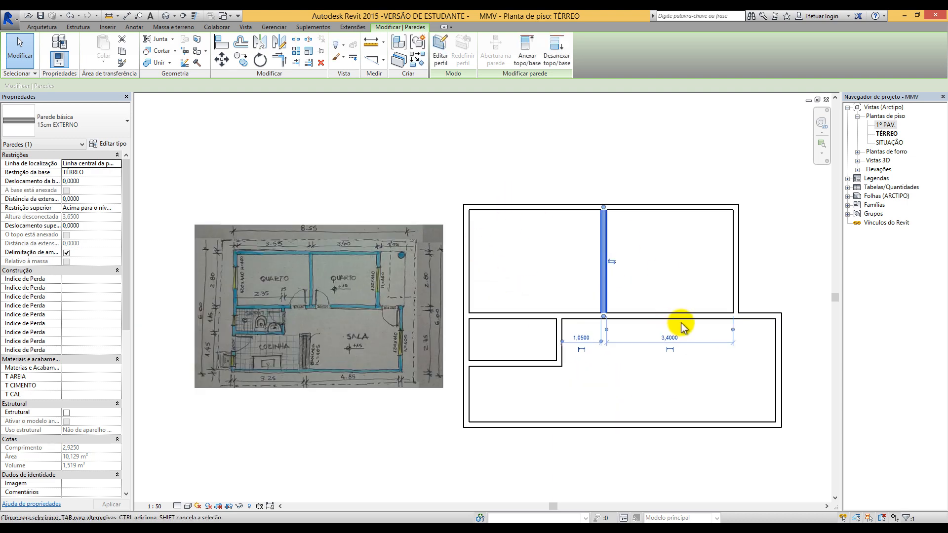
{"action": "left_click", "coordinate": [694, 269]}
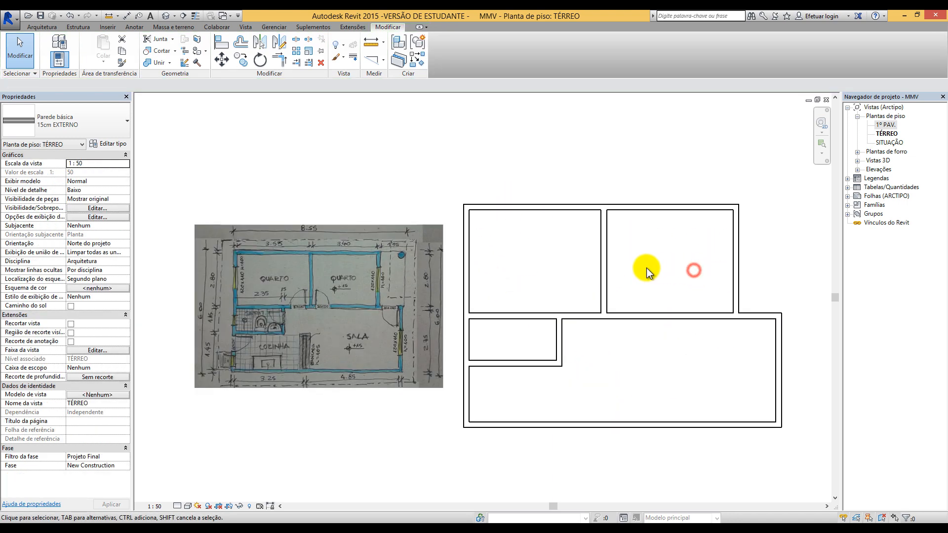
{"action": "left_click", "coordinate": [608, 249]}
{"action": "left_click", "coordinate": [655, 372]}
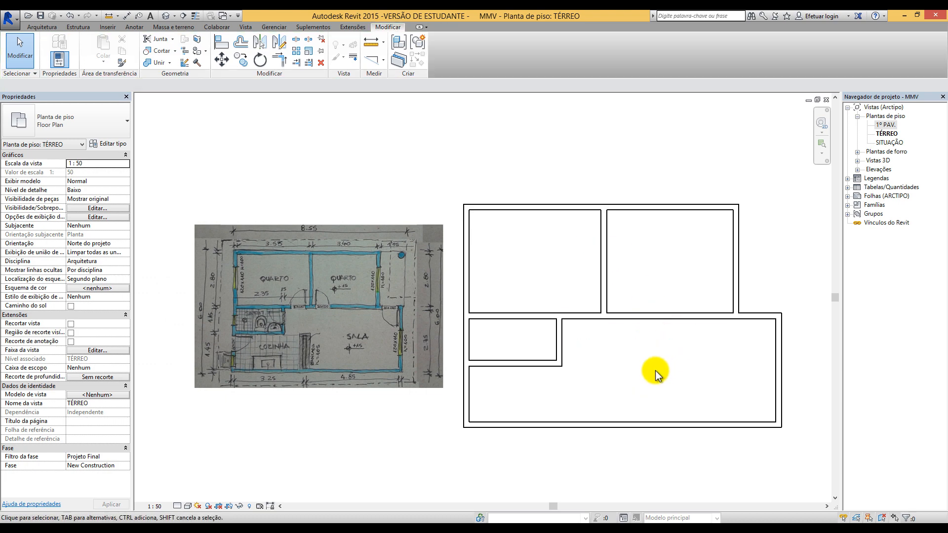
{"action": "left_click", "coordinate": [605, 247]}
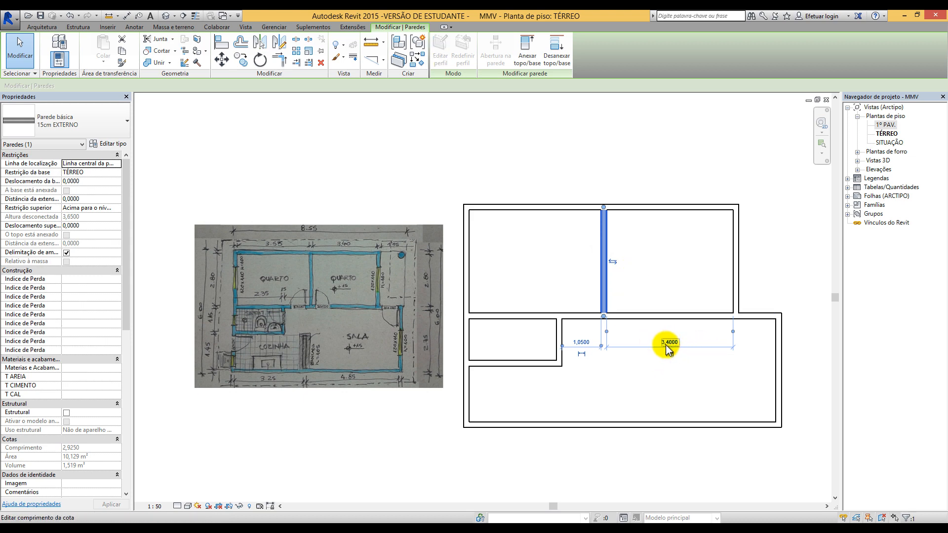
{"action": "left_click", "coordinate": [626, 364]}
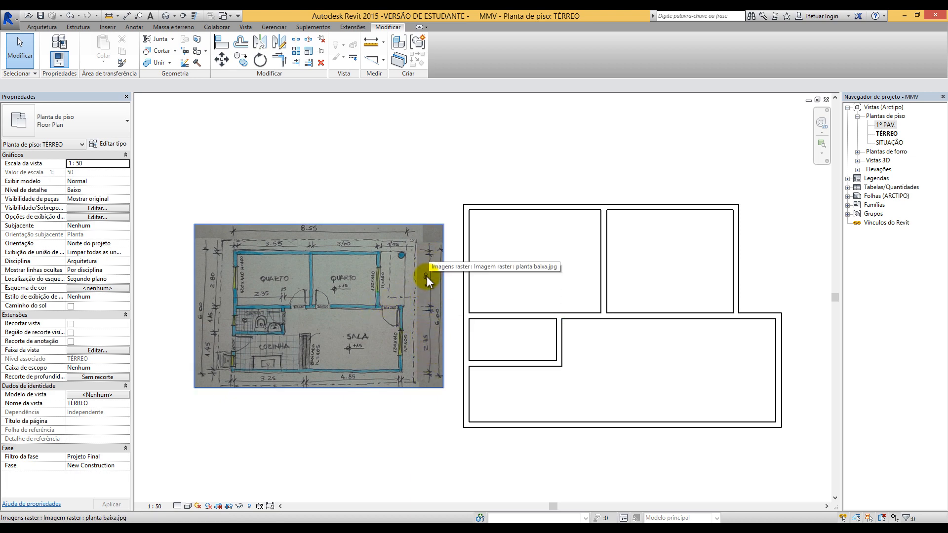
Step: Set the distance between the long middle wall and the lower exterior wall to 2.75 m
{"action": "left_click", "coordinate": [721, 317]}
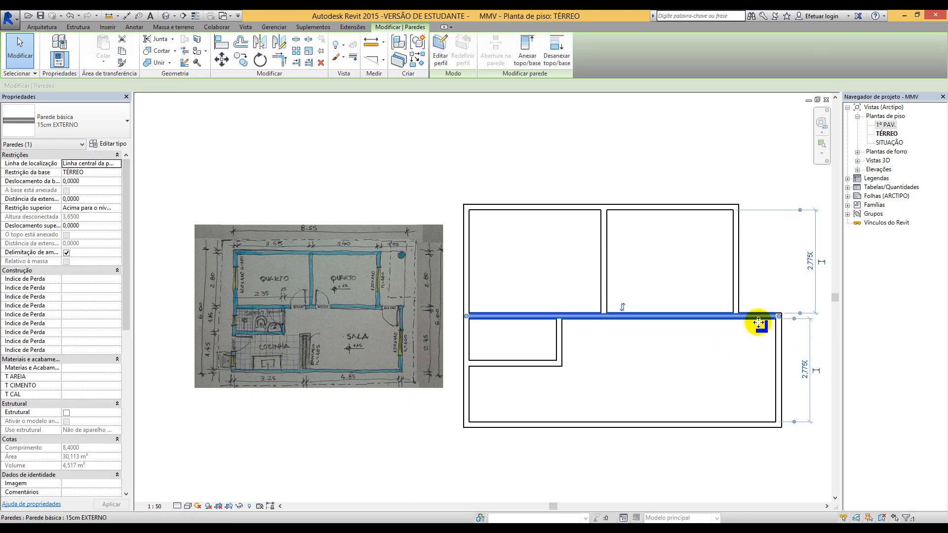
{"action": "left_click", "coordinate": [805, 371]}
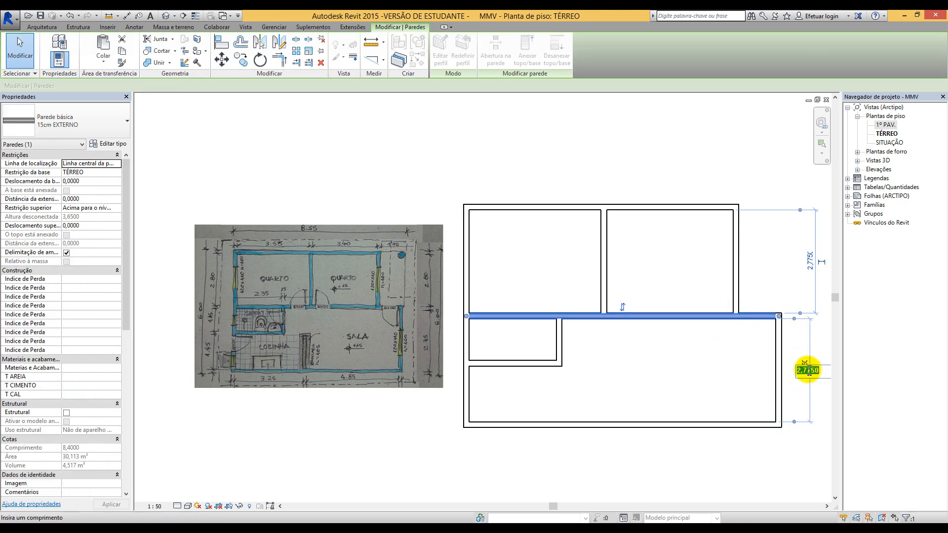
{"action": "left_click_drag", "start_coordinate": [807, 370], "coordinate": [827, 369]}
{"action": "type", "text": "5"}
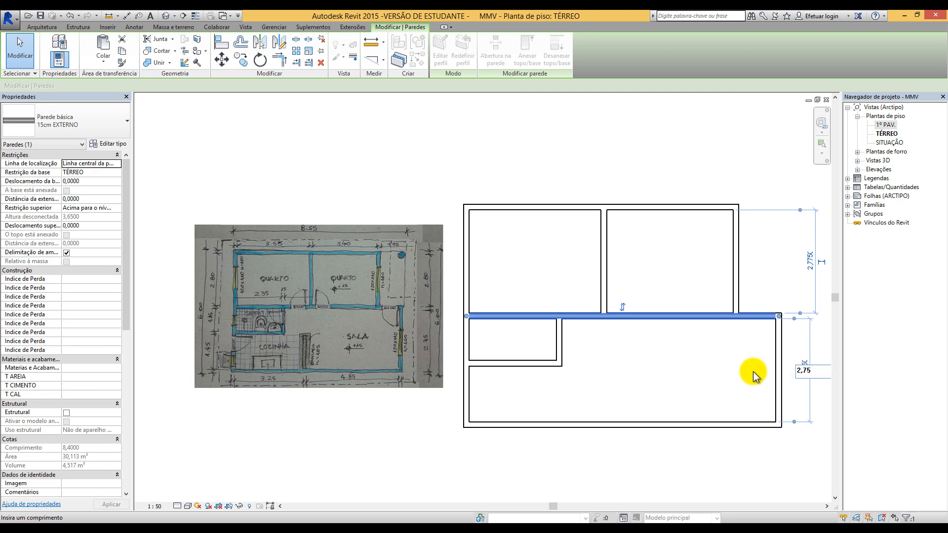
{"action": "left_click", "coordinate": [696, 370]}
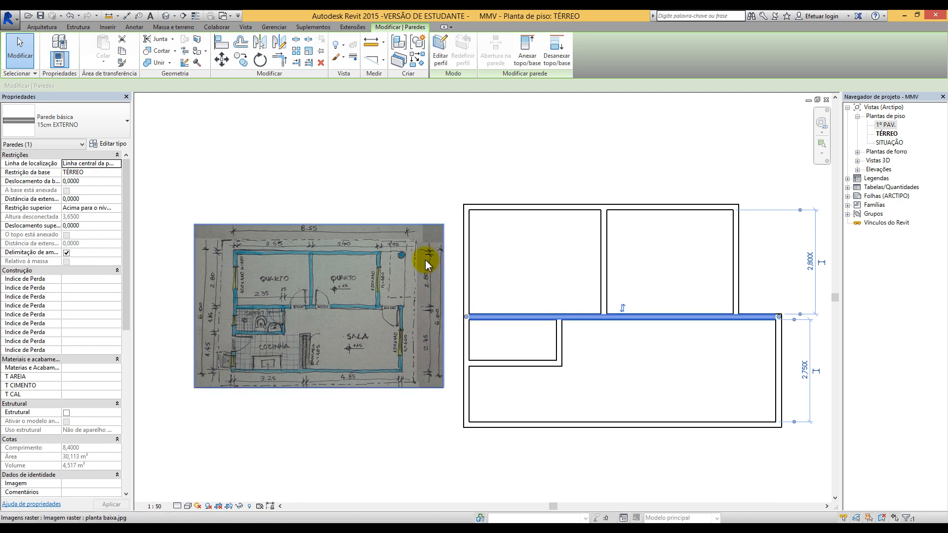
{"action": "left_click", "coordinate": [694, 375]}
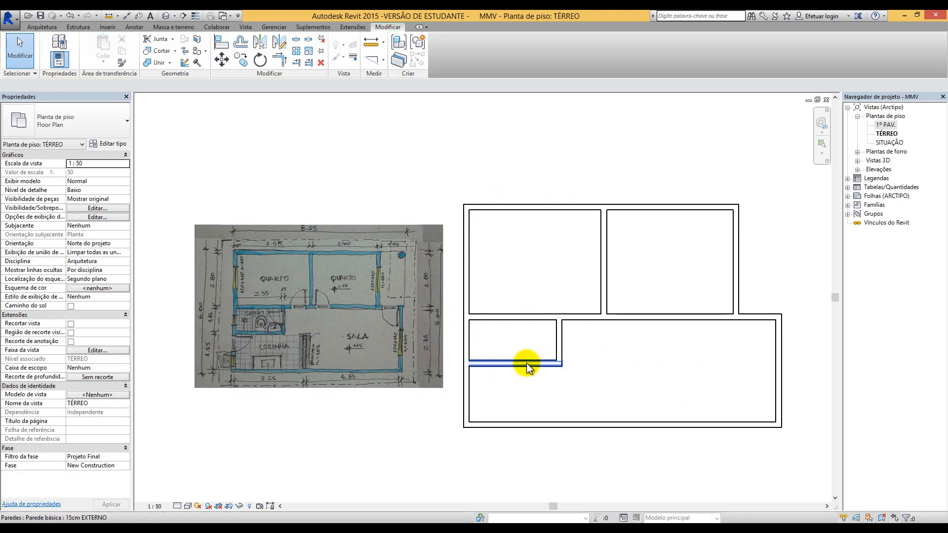
Step: Check the bathroom's width and set the distance between its lower wall and the middle wall to 1.15 m
{"action": "left_click", "coordinate": [560, 337]}
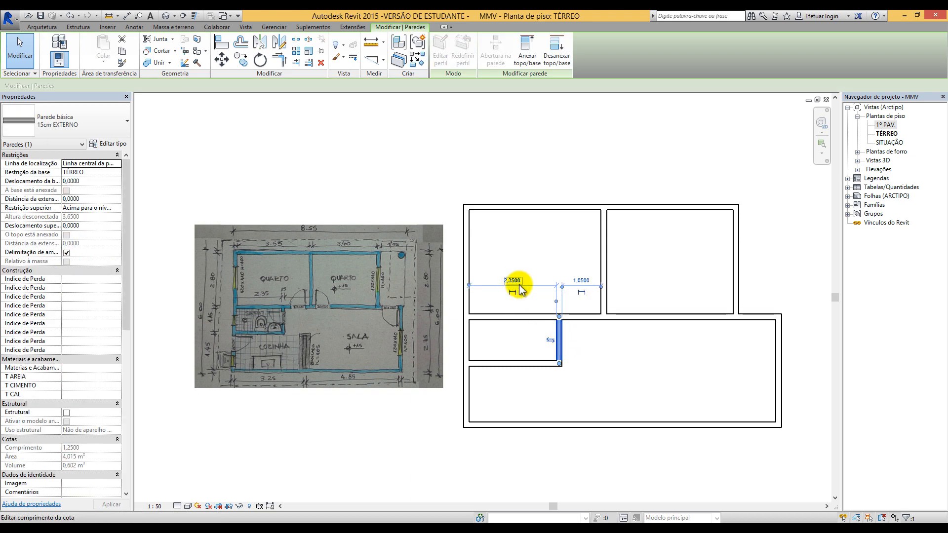
{"action": "left_click", "coordinate": [513, 281]}
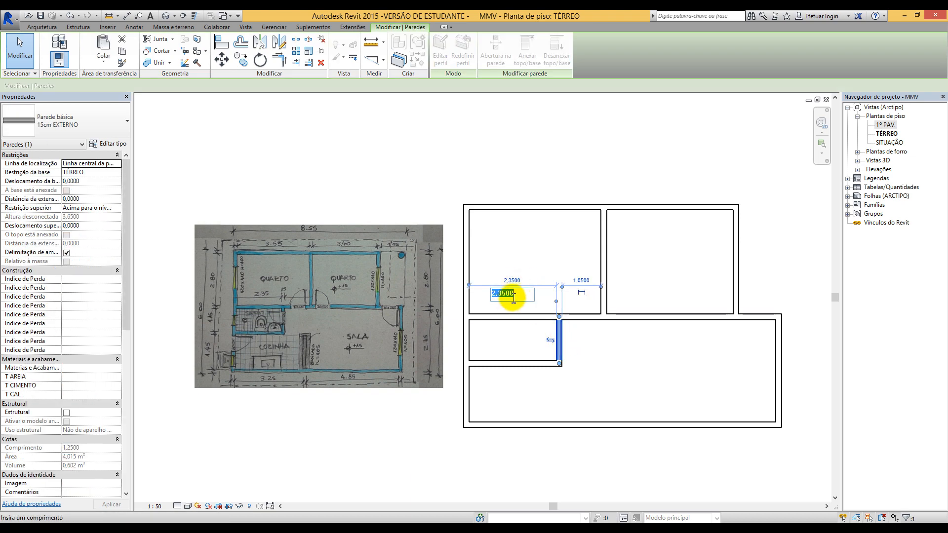
{"action": "left_click", "coordinate": [593, 358]}
{"action": "left_click", "coordinate": [526, 365]}
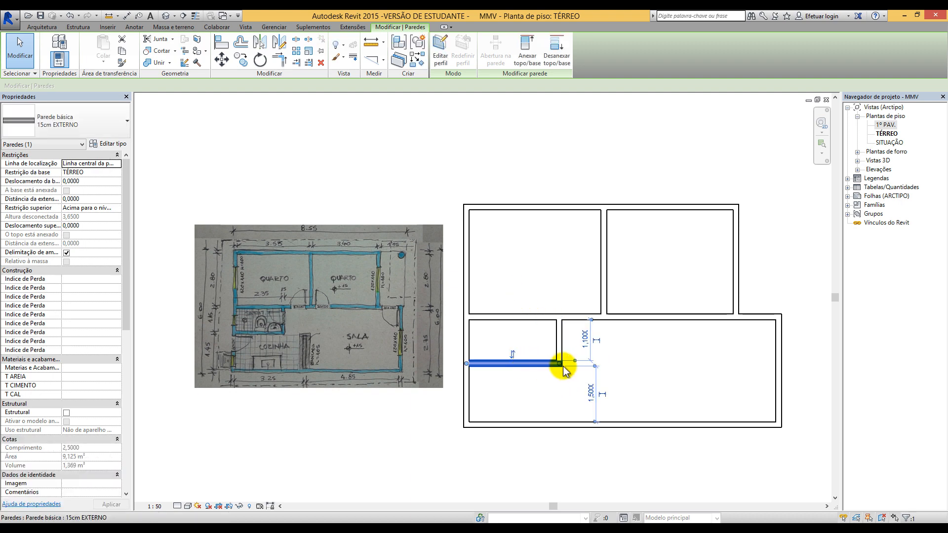
{"action": "left_click", "coordinate": [585, 336]}
{"action": "left_click_drag", "start_coordinate": [572, 341], "coordinate": [595, 340]}
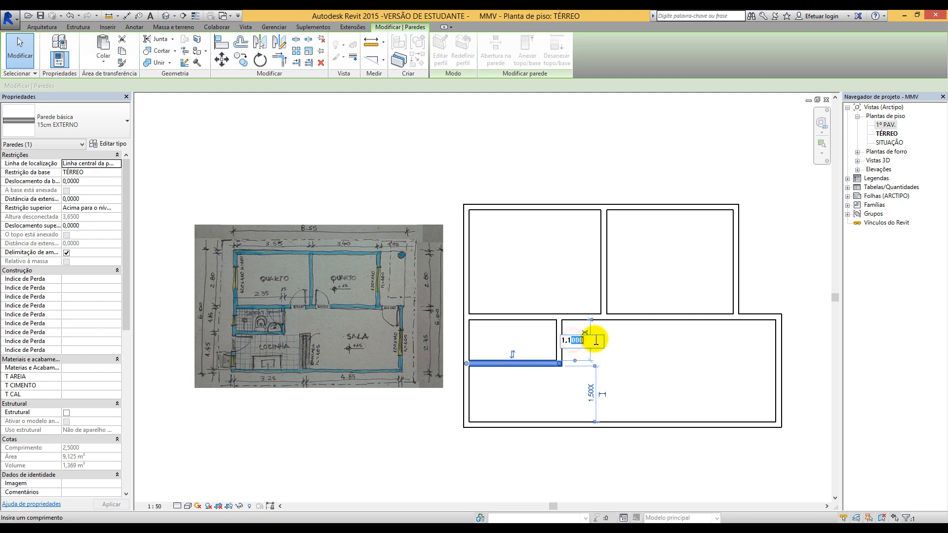
{"action": "type", "text": "5"}
{"action": "left_click", "coordinate": [646, 354]}
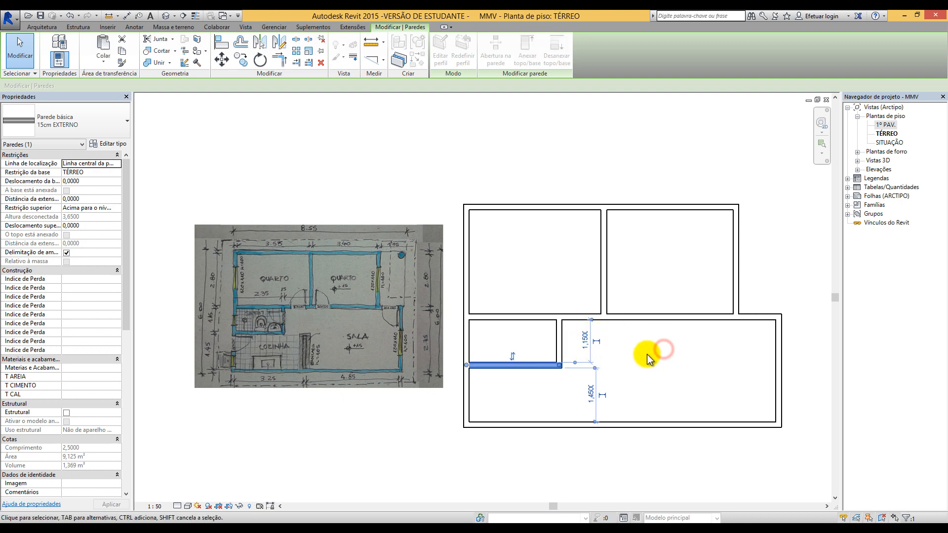
Step: Examine the kitchen counter between COZINHA and SALA on the floor plan image, including its position and height
{"action": "scroll", "coordinate": [614, 335], "scroll_direction": "down", "scroll_amount": 2}
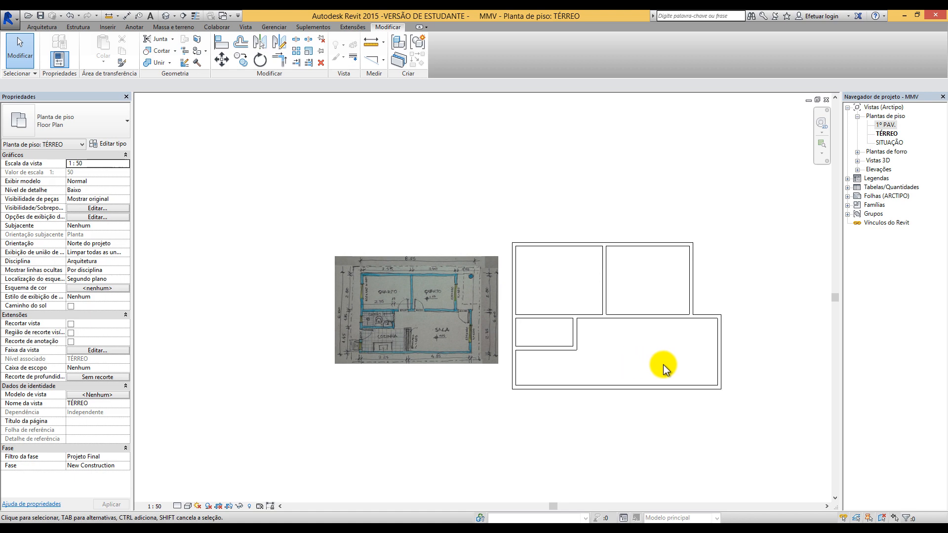
{"action": "scroll", "coordinate": [683, 363], "scroll_direction": "up", "scroll_amount": 2}
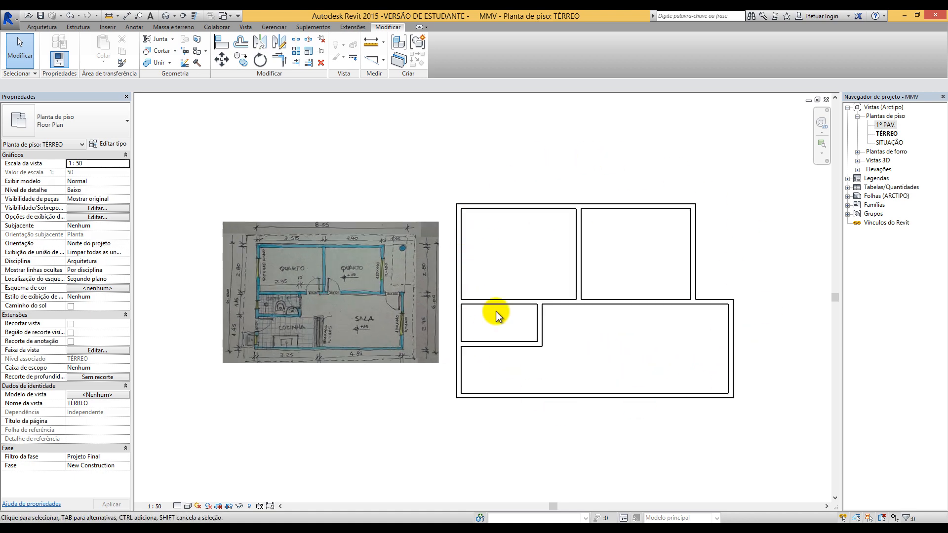
{"action": "scroll", "coordinate": [630, 357], "scroll_direction": "up", "scroll_amount": 2}
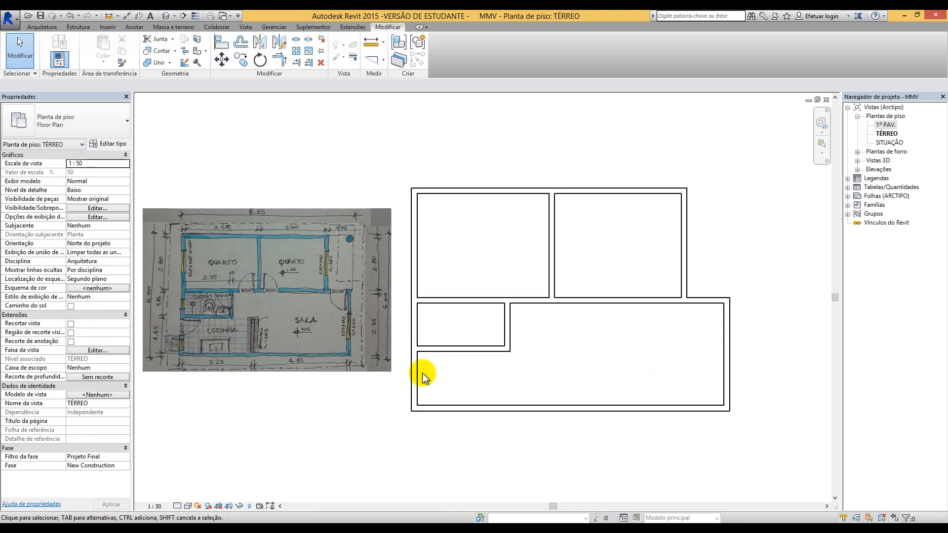
{"action": "left_click", "coordinate": [277, 342]}
{"action": "scroll", "coordinate": [269, 343], "scroll_direction": "up", "scroll_amount": 3}
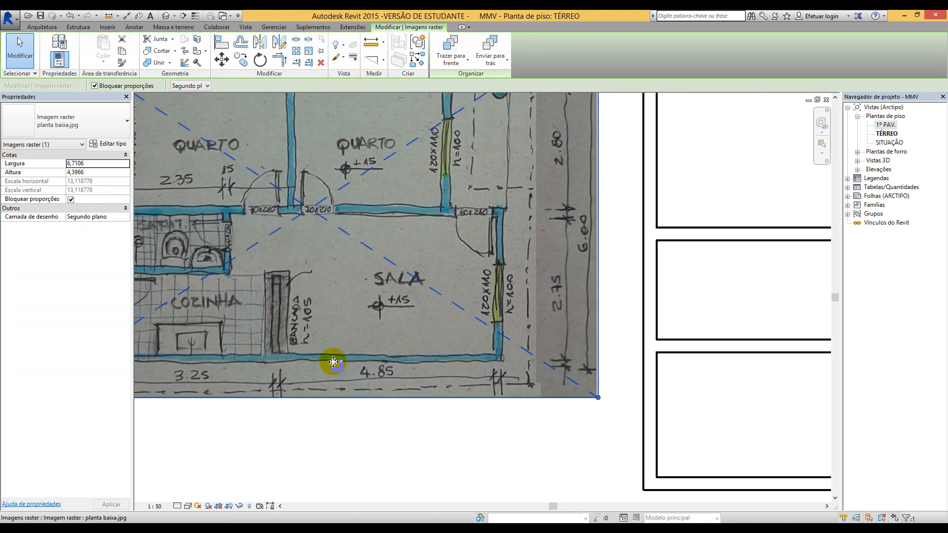
{"action": "scroll", "coordinate": [346, 365], "scroll_direction": "down", "scroll_amount": 3}
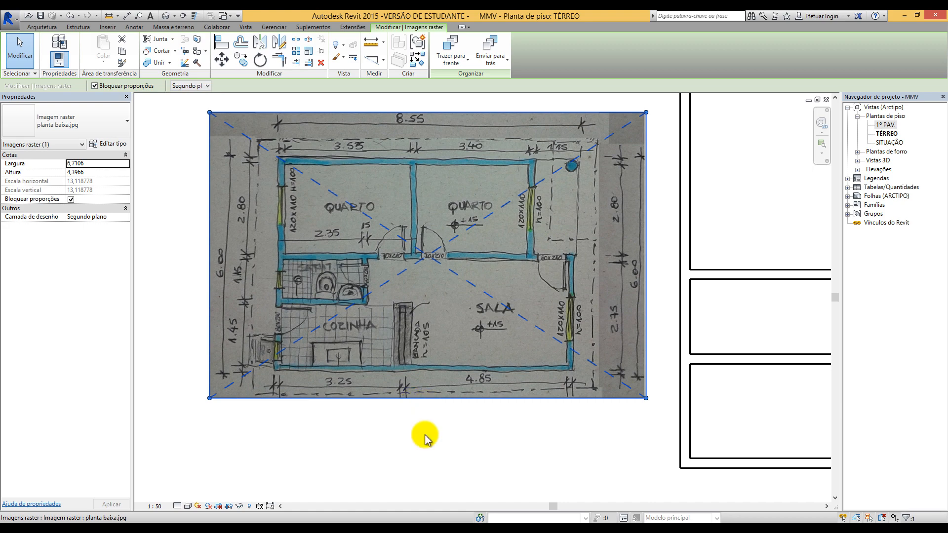
{"action": "left_click", "coordinate": [432, 452]}
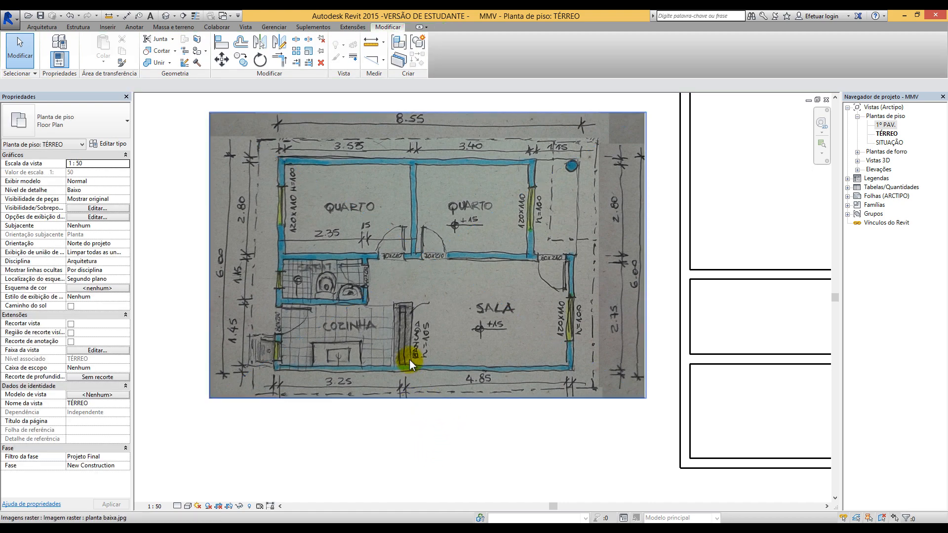
{"action": "scroll", "coordinate": [427, 375], "scroll_direction": "up", "scroll_amount": 2}
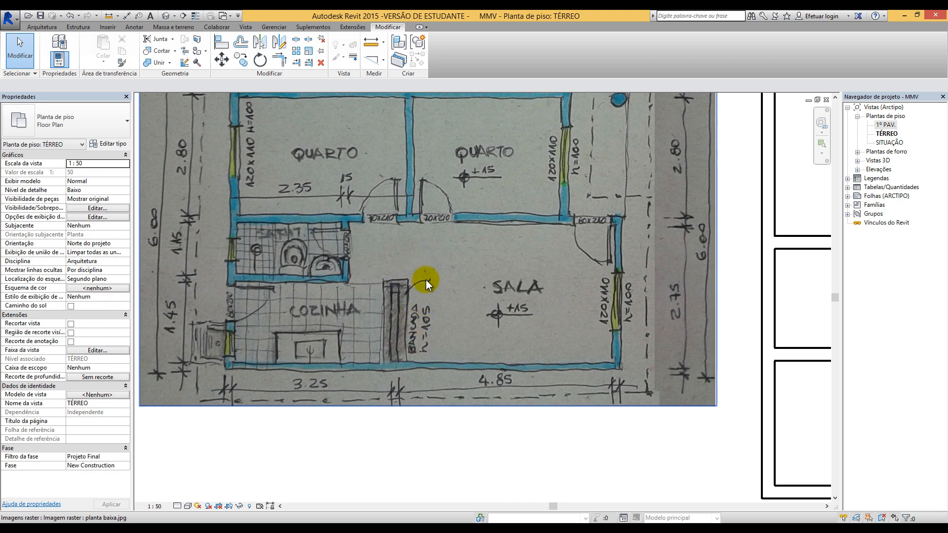
{"action": "scroll", "coordinate": [427, 327], "scroll_direction": "down", "scroll_amount": 1}
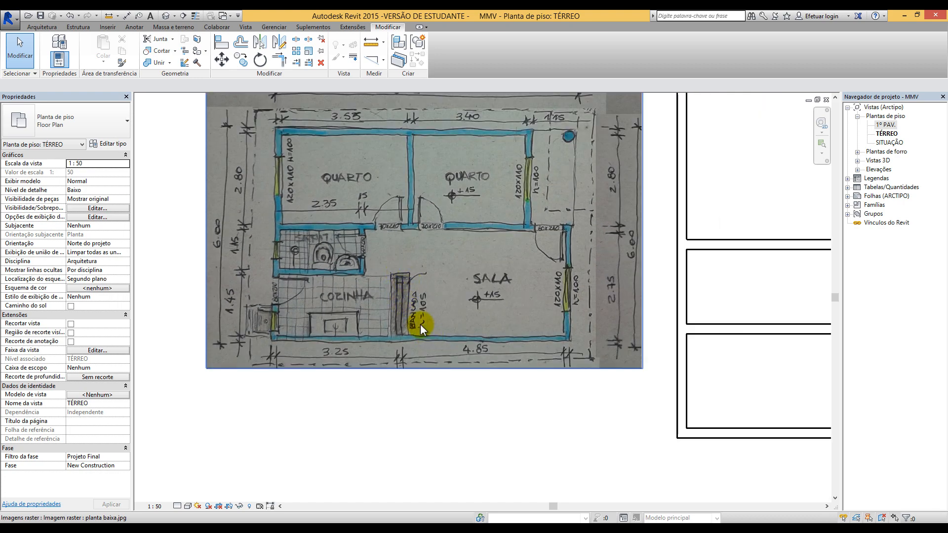
{"action": "scroll", "coordinate": [422, 320], "scroll_direction": "up", "scroll_amount": 1}
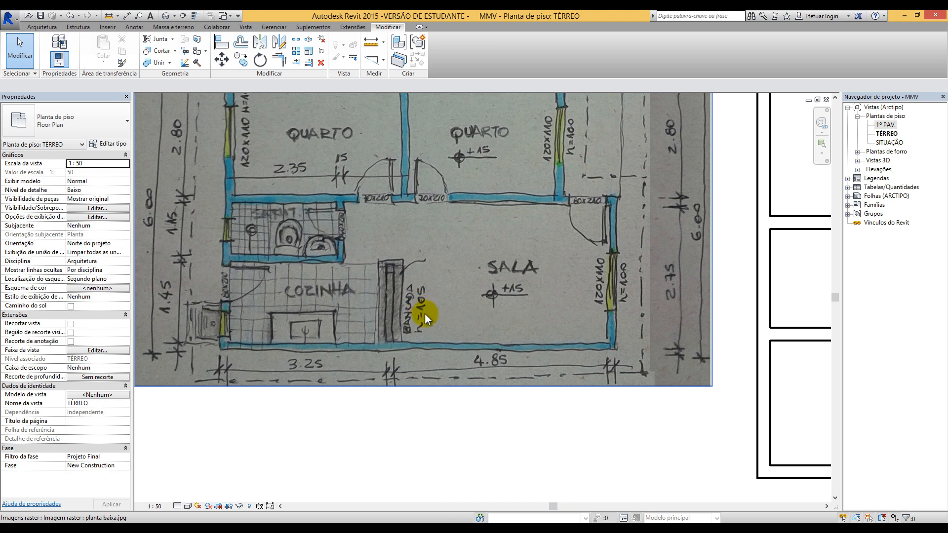
{"action": "scroll", "coordinate": [427, 312], "scroll_direction": "down", "scroll_amount": 5}
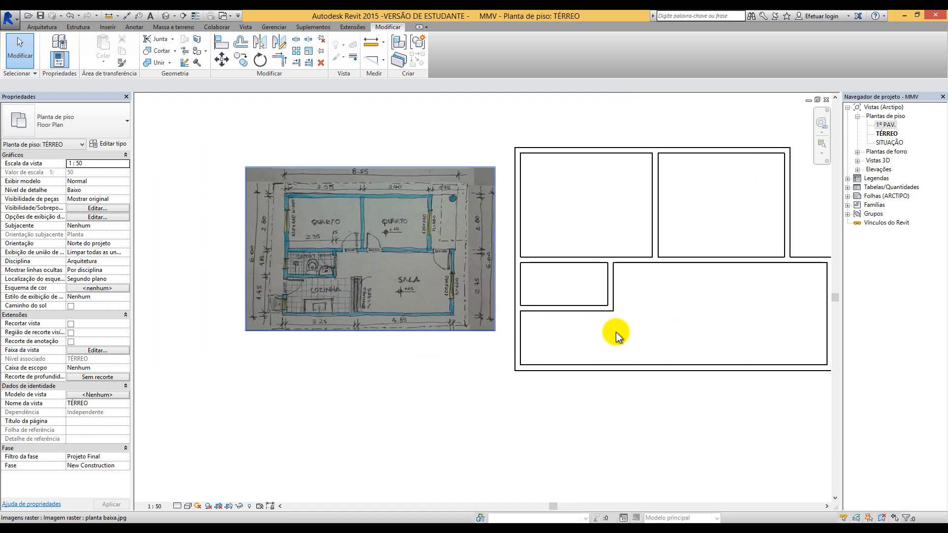
Step: Start a 15cm EXTERNO wall with the top constraint Não conectado and an unconnected height of 1,03 m
{"action": "scroll", "coordinate": [653, 337], "scroll_direction": "up", "scroll_amount": 3}
{"action": "scroll", "coordinate": [653, 337], "scroll_direction": "down", "scroll_amount": 3}
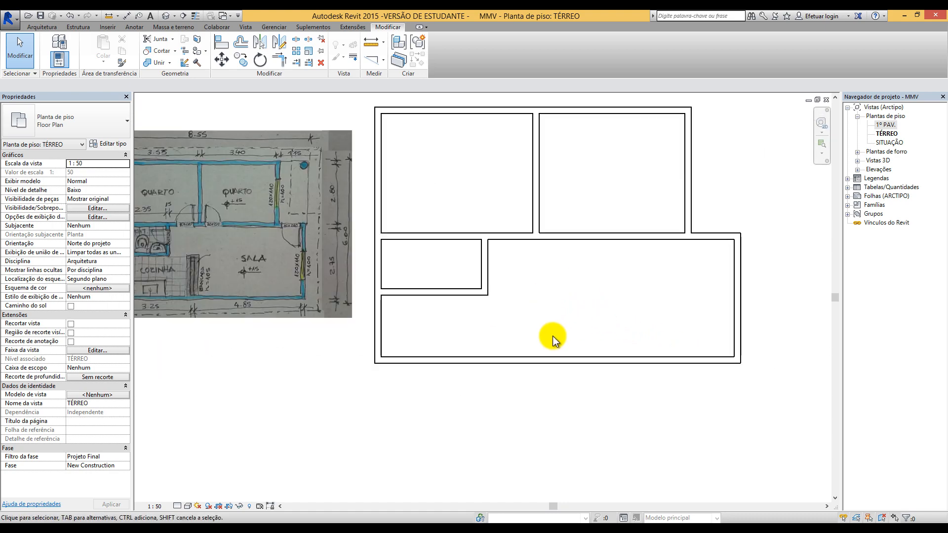
{"action": "left_click", "coordinate": [42, 28]}
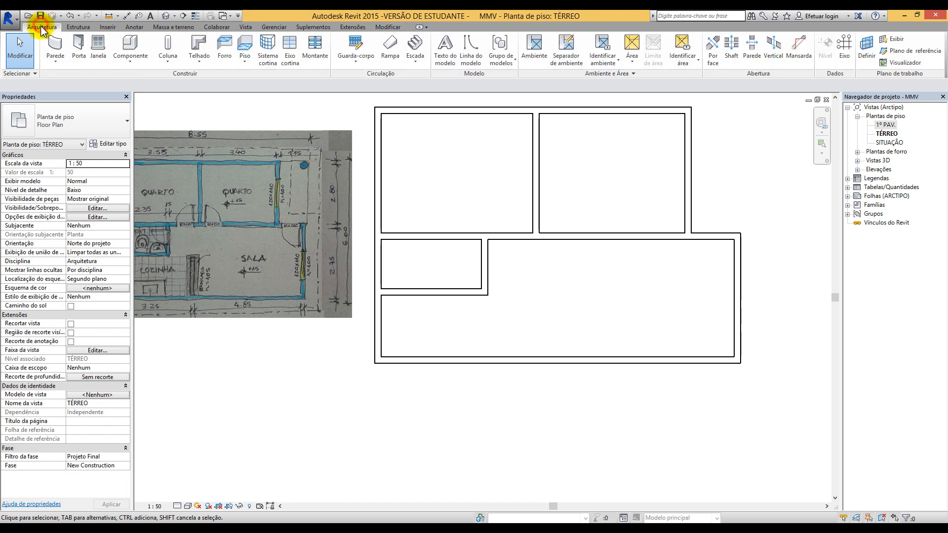
{"action": "left_click", "coordinate": [55, 45]}
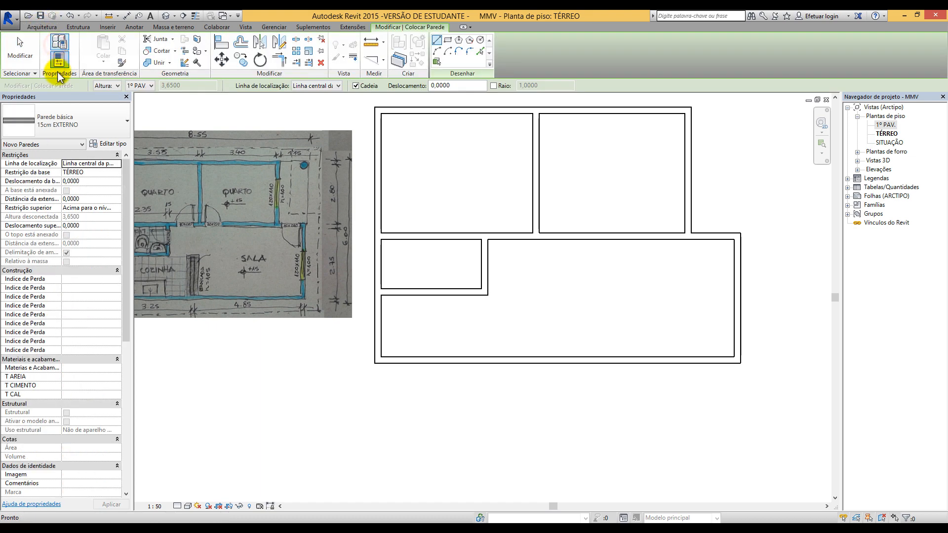
{"action": "left_click", "coordinate": [60, 127]}
{"action": "left_click", "coordinate": [63, 123]}
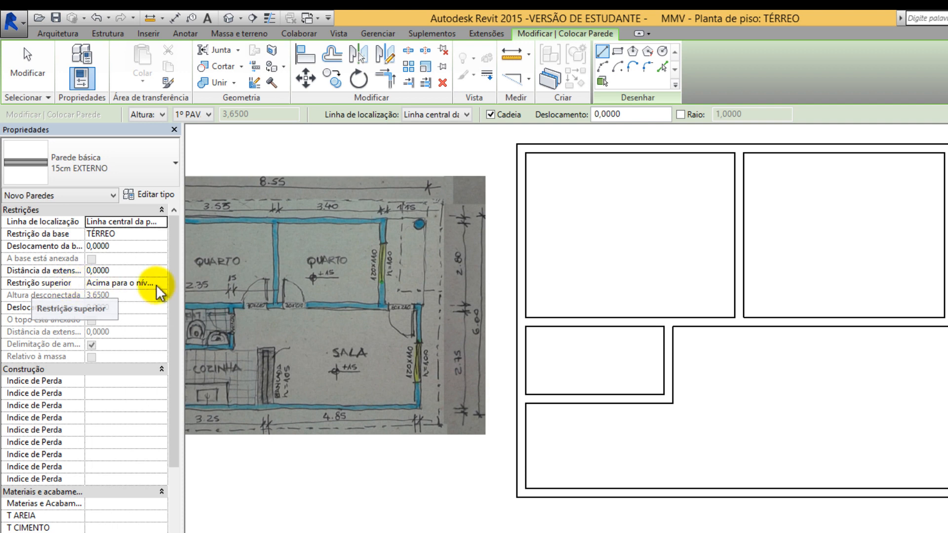
{"action": "left_click", "coordinate": [159, 284]}
{"action": "left_click", "coordinate": [113, 295]}
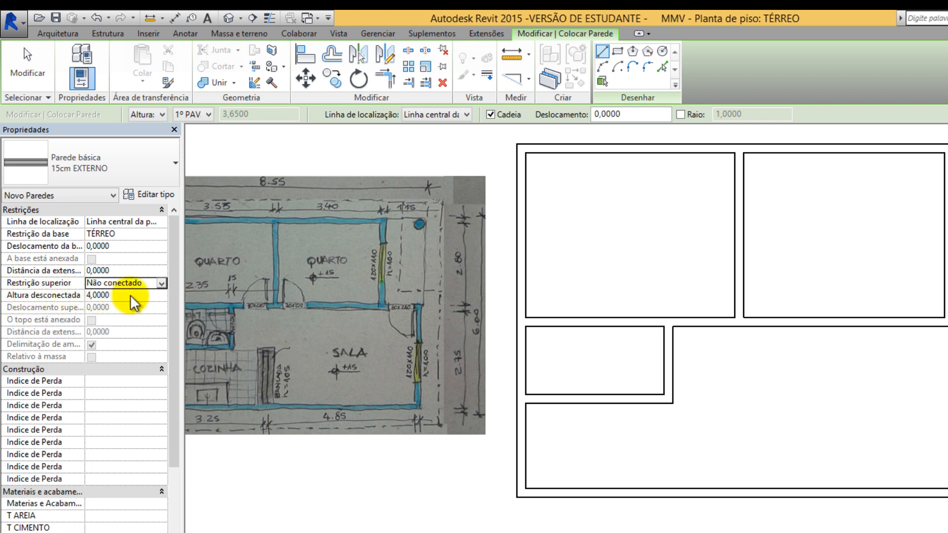
{"action": "left_click", "coordinate": [160, 284]}
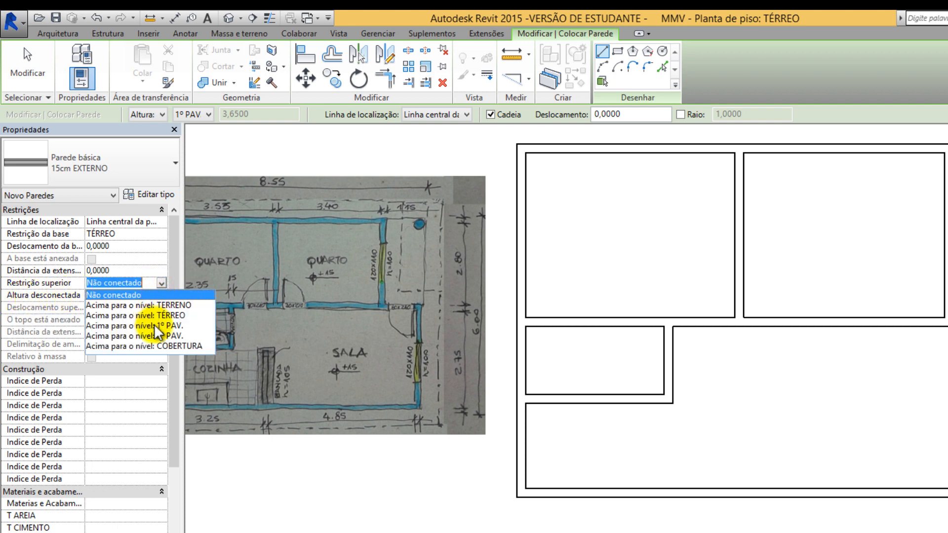
{"action": "left_click", "coordinate": [215, 322]}
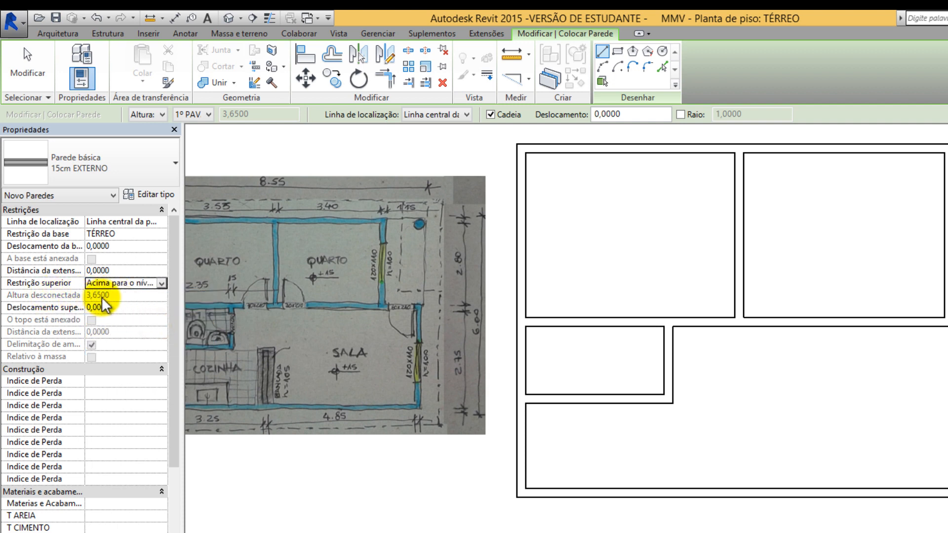
{"action": "left_click", "coordinate": [162, 283]}
{"action": "left_click", "coordinate": [111, 295]}
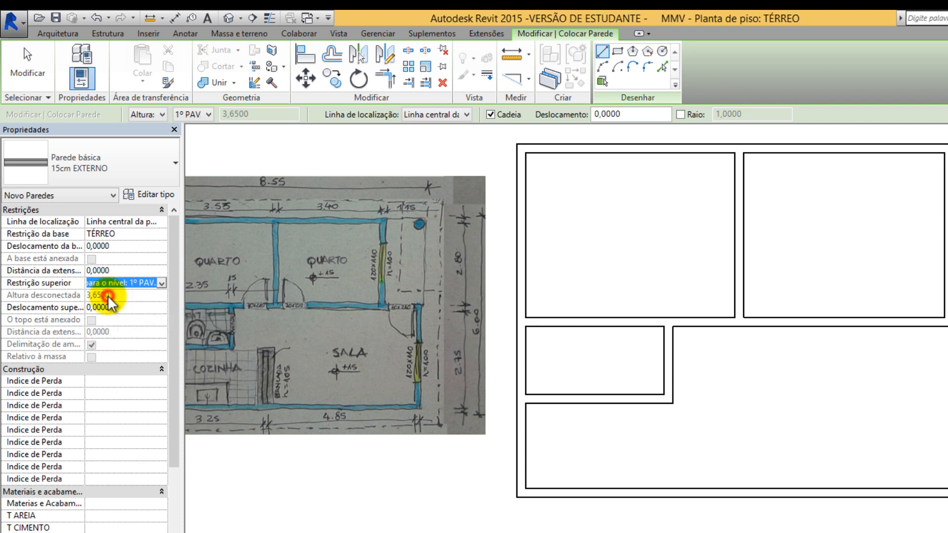
{"action": "left_click", "coordinate": [123, 297]}
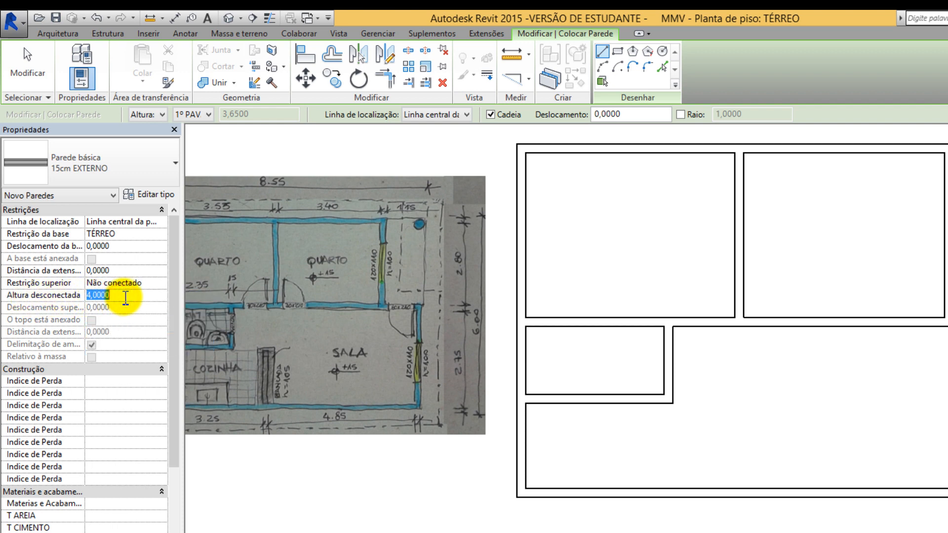
{"action": "left_click", "coordinate": [132, 302]}
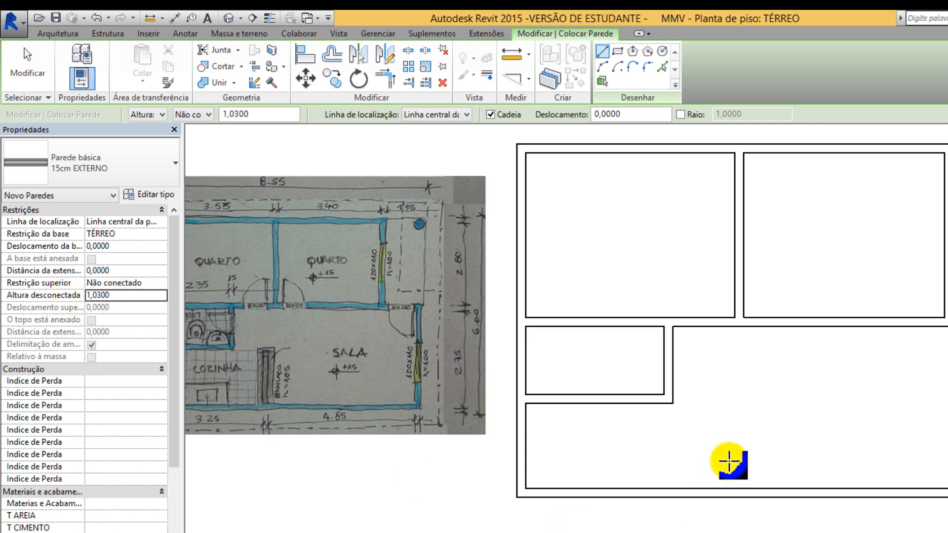
Step: Draw the low counter wall upward from the lower exterior wall, in line with the wall dividing the two bedrooms
{"action": "left_click", "coordinate": [741, 492]}
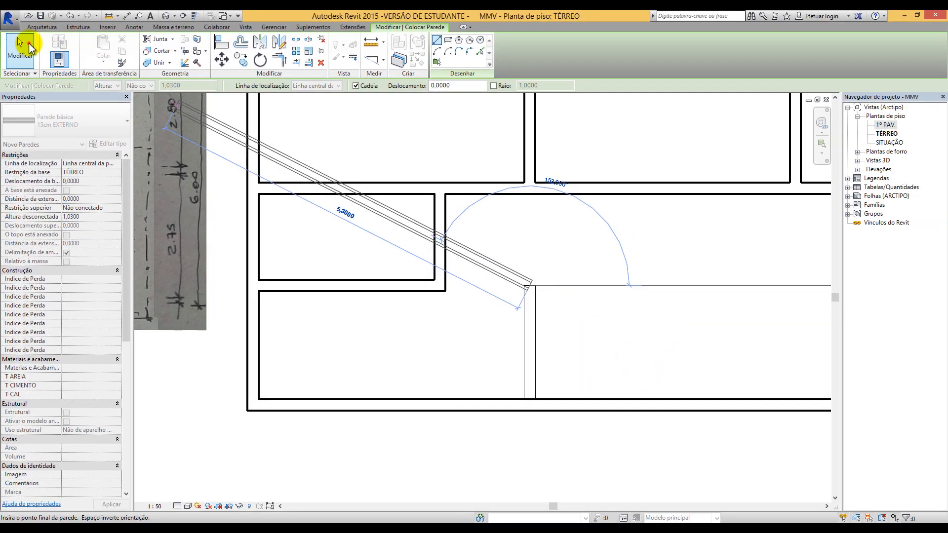
{"action": "left_click", "coordinate": [29, 47]}
{"action": "scroll", "coordinate": [664, 311], "scroll_direction": "down", "scroll_amount": 1}
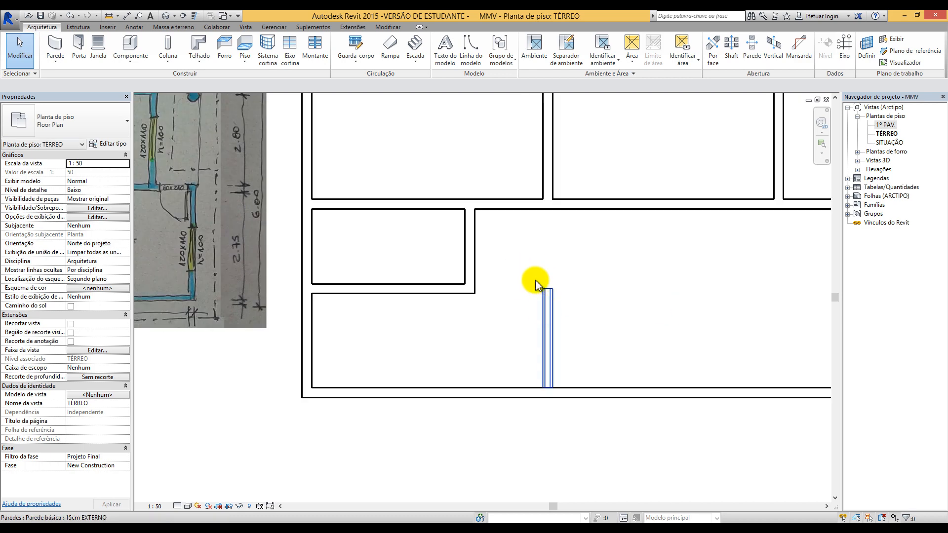
Step: Align the free end of the low counter wall with the inner face of the bathroom's lower wall
{"action": "left_click", "coordinate": [389, 28]}
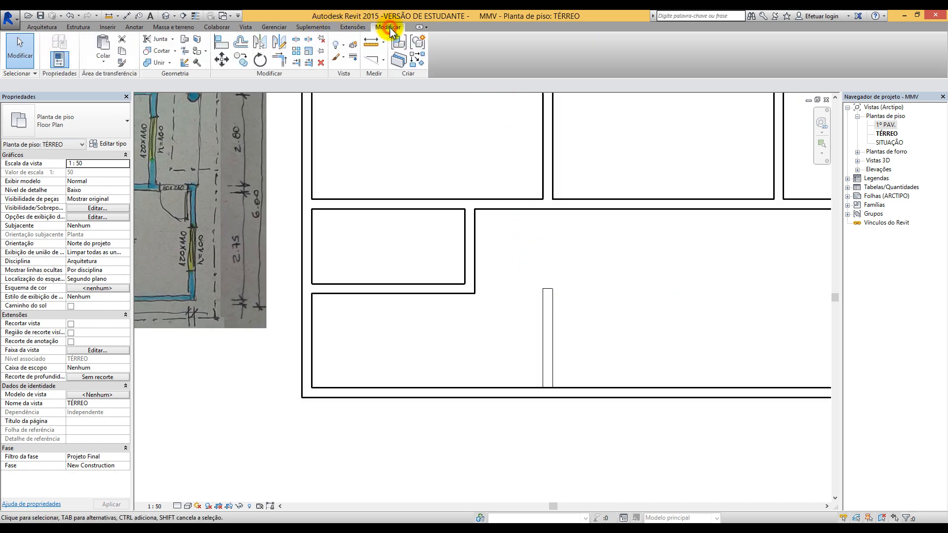
{"action": "left_click", "coordinate": [222, 43]}
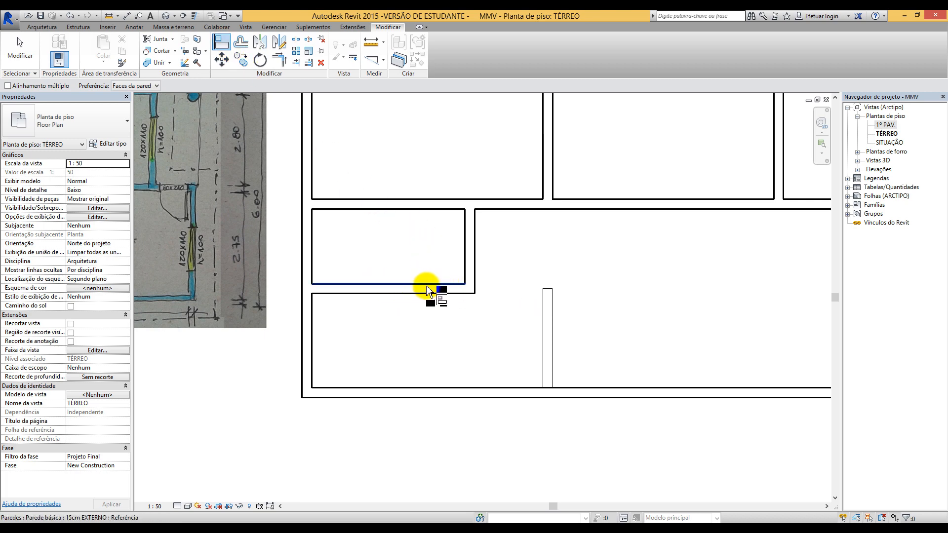
{"action": "left_click", "coordinate": [409, 285]}
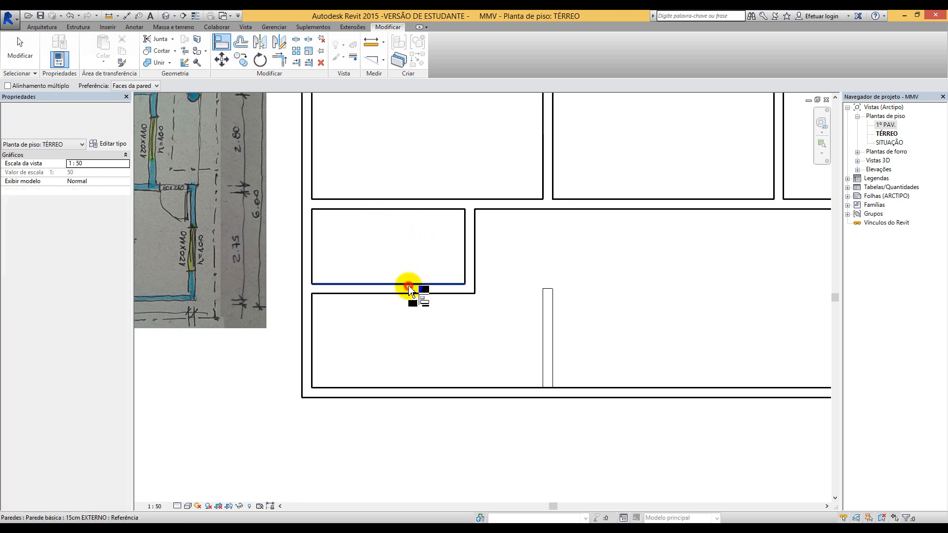
{"action": "left_click", "coordinate": [550, 289]}
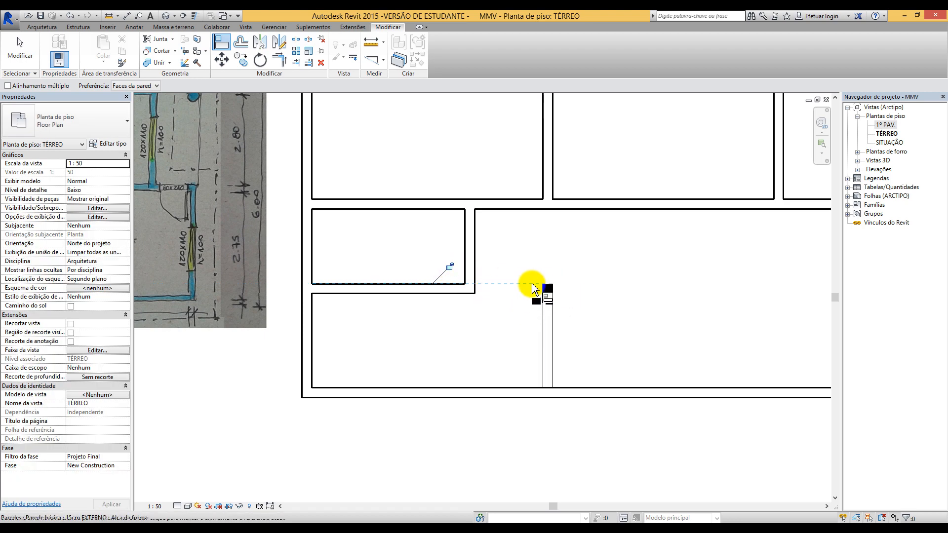
{"action": "scroll", "coordinate": [573, 287], "scroll_direction": "down", "scroll_amount": 3}
{"action": "left_click", "coordinate": [19, 52]}
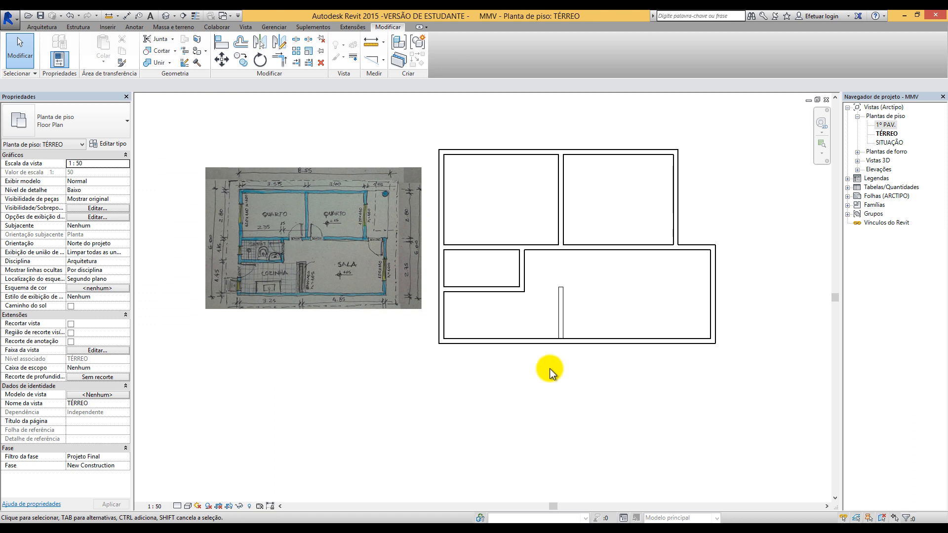
Step: Check the distances at the SALA's right wall, the right bedroom's outer wall and the bedroom divider, measuring the divider to the left exterior wall
{"action": "middle_click_drag", "start_coordinate": [601, 295], "coordinate": [538, 323]}
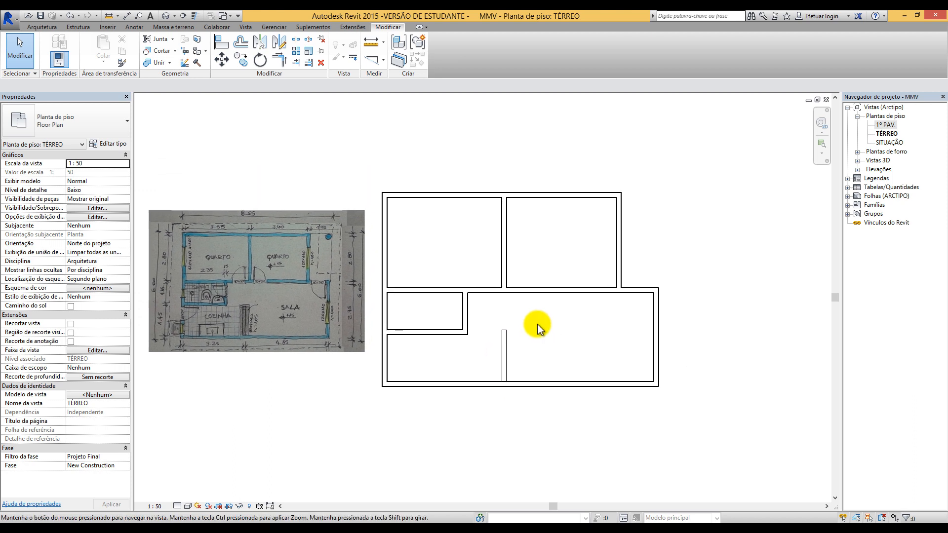
{"action": "scroll", "coordinate": [554, 321], "scroll_direction": "down", "scroll_amount": 2}
{"action": "scroll", "coordinate": [504, 354], "scroll_direction": "up", "scroll_amount": 2}
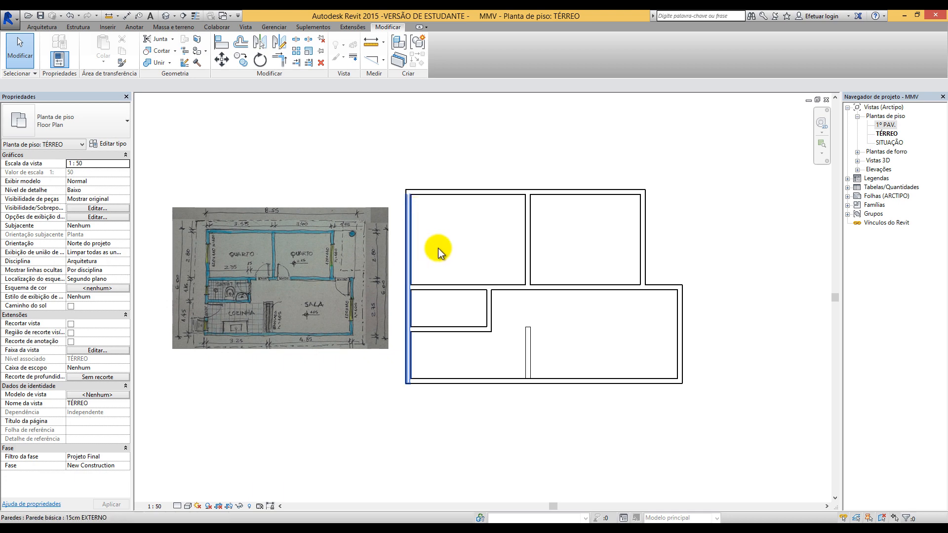
{"action": "left_click", "coordinate": [684, 352]}
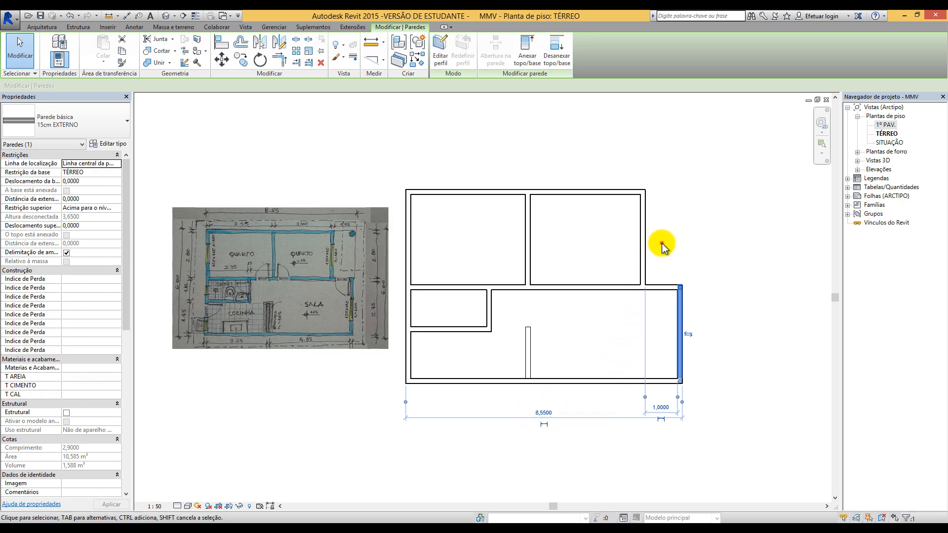
{"action": "left_click", "coordinate": [643, 230]}
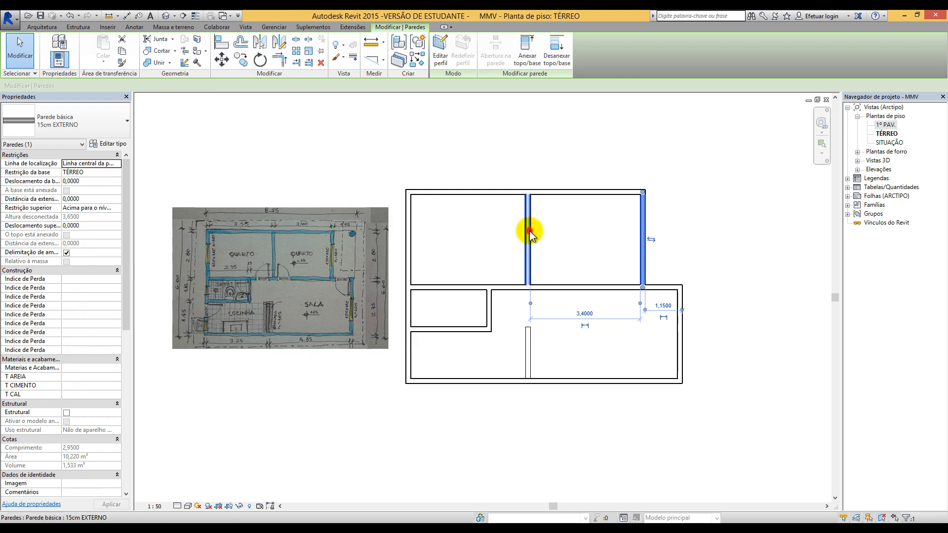
{"action": "left_click", "coordinate": [490, 307]}
{"action": "left_click", "coordinate": [581, 235]}
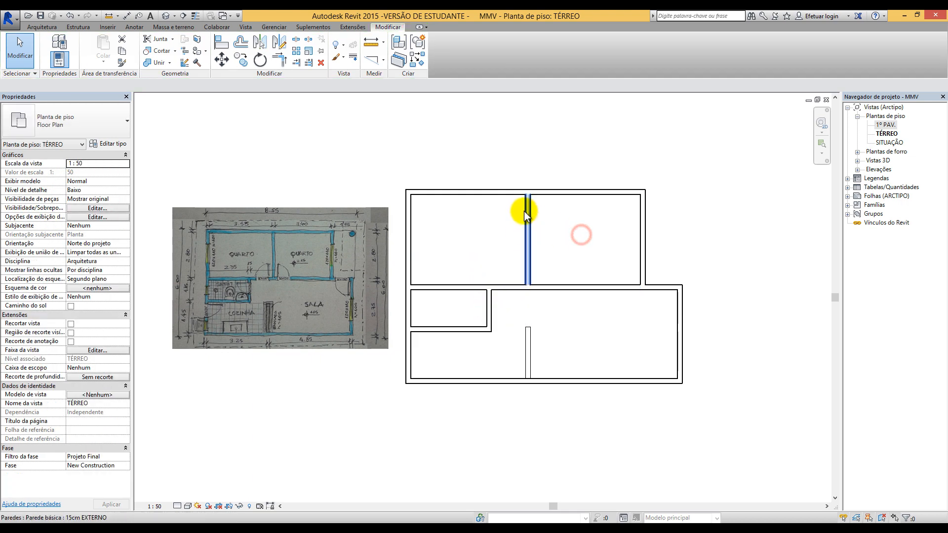
{"action": "left_click", "coordinate": [644, 226]}
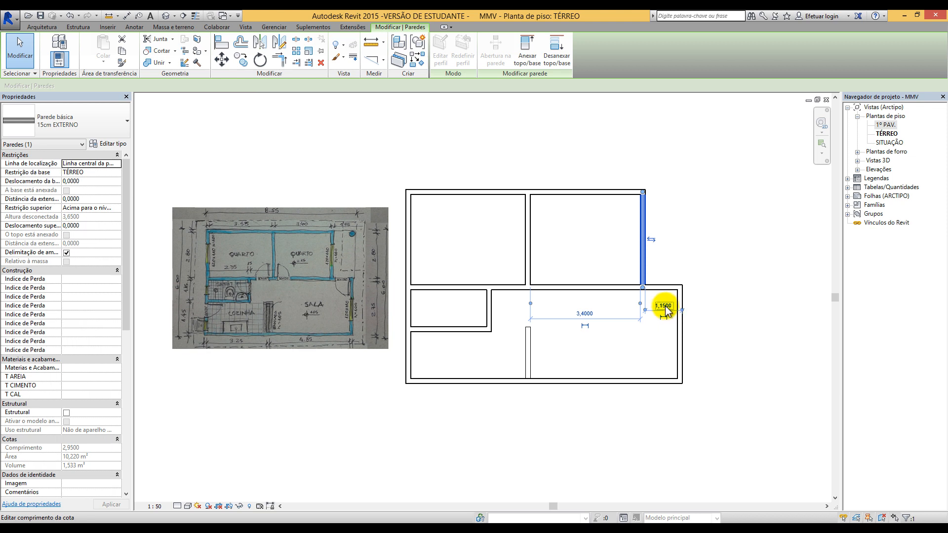
{"action": "left_click", "coordinate": [529, 247]}
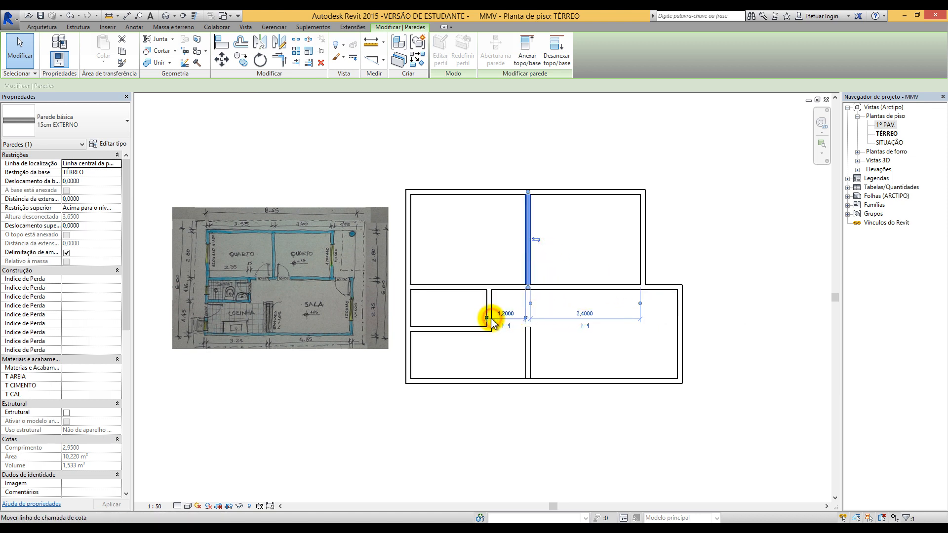
{"action": "left_click_drag", "start_coordinate": [491, 322], "coordinate": [415, 268]}
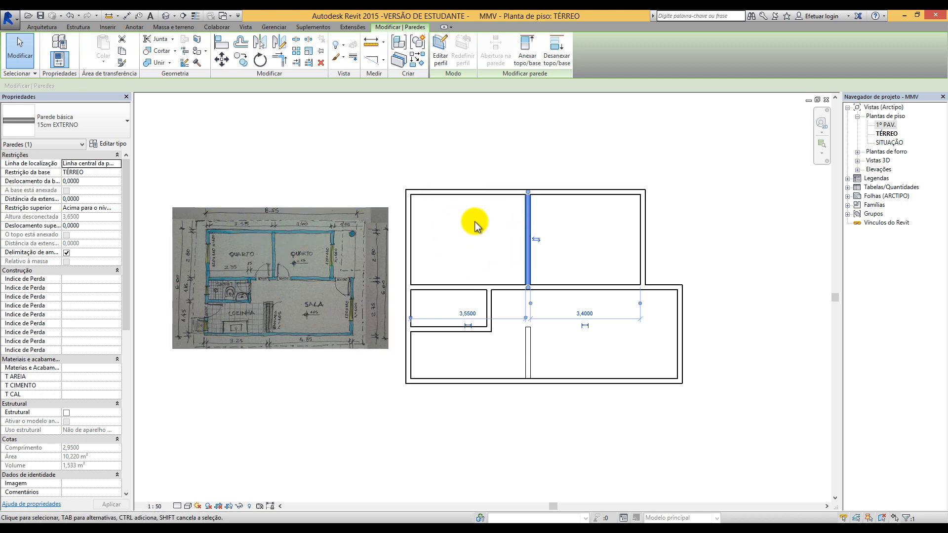
{"action": "left_click", "coordinate": [763, 213]}
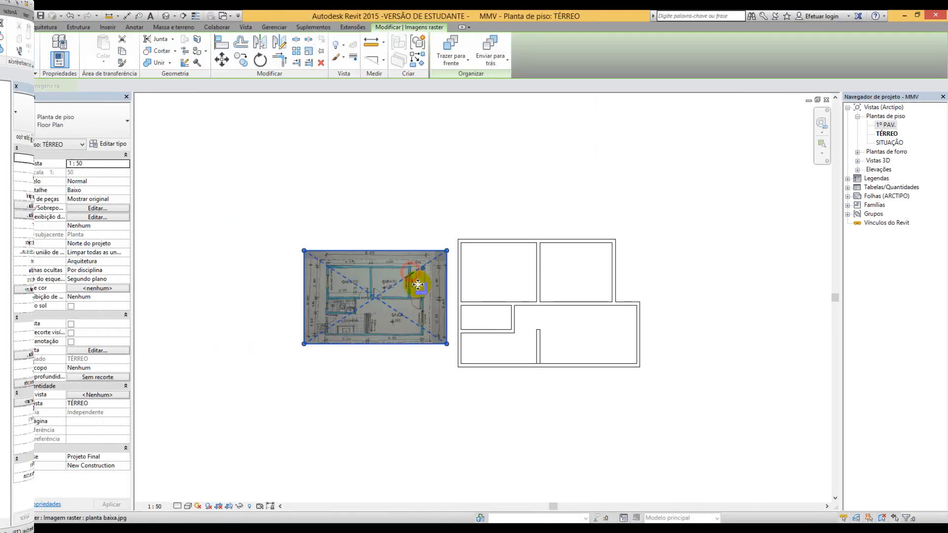
Step: Move the planta baixa.jpg floor plan image farther left, clear of the area around the house
{"action": "left_click_drag", "start_coordinate": [429, 282], "coordinate": [273, 262]}
{"action": "scroll", "coordinate": [331, 271], "scroll_direction": "down", "scroll_amount": 1}
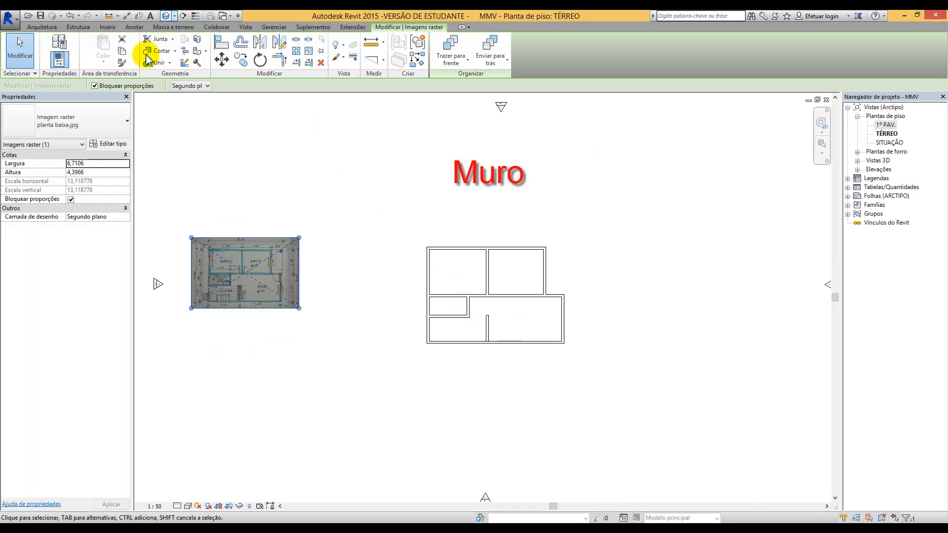
Step: Draw a rectangular boundary wall around the house, about 17.85 m long, and set its upper and lower walls 8 m apart
{"action": "left_click", "coordinate": [42, 26]}
{"action": "left_click", "coordinate": [62, 42]}
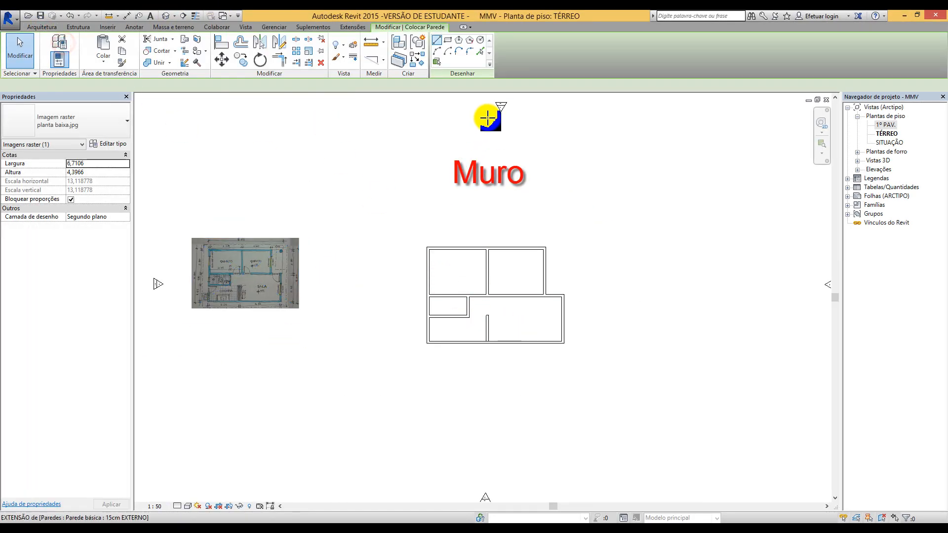
{"action": "left_click", "coordinate": [448, 40]}
{"action": "left_click", "coordinate": [371, 207]}
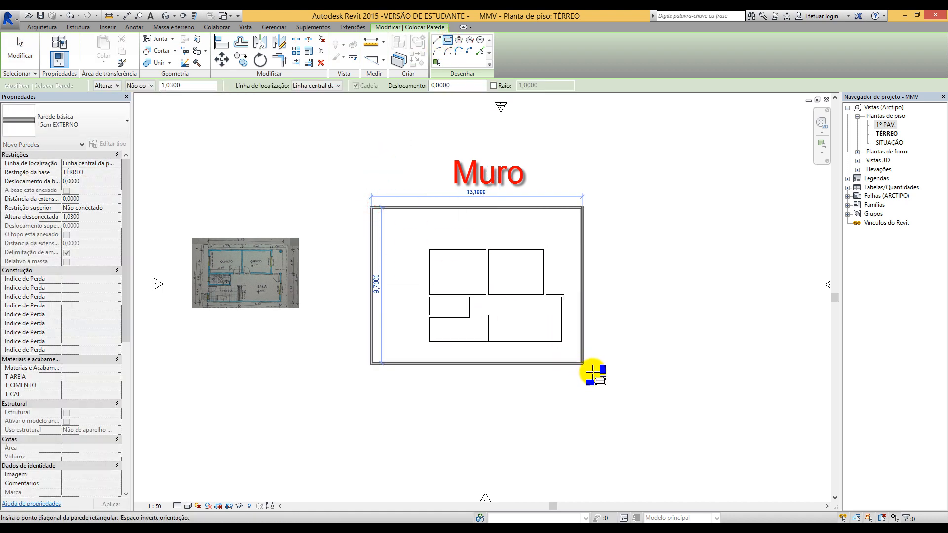
{"action": "left_click", "coordinate": [661, 382]}
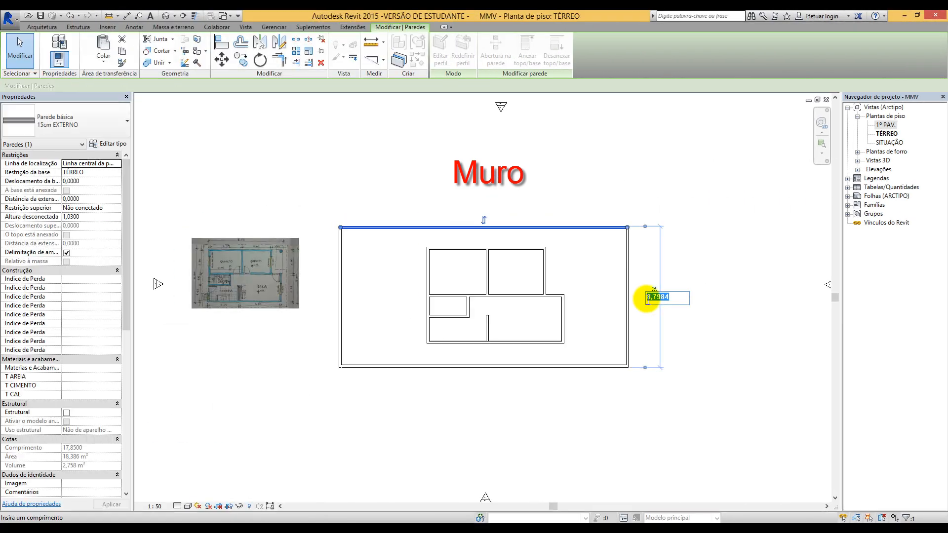
{"action": "key", "text": "Return"}
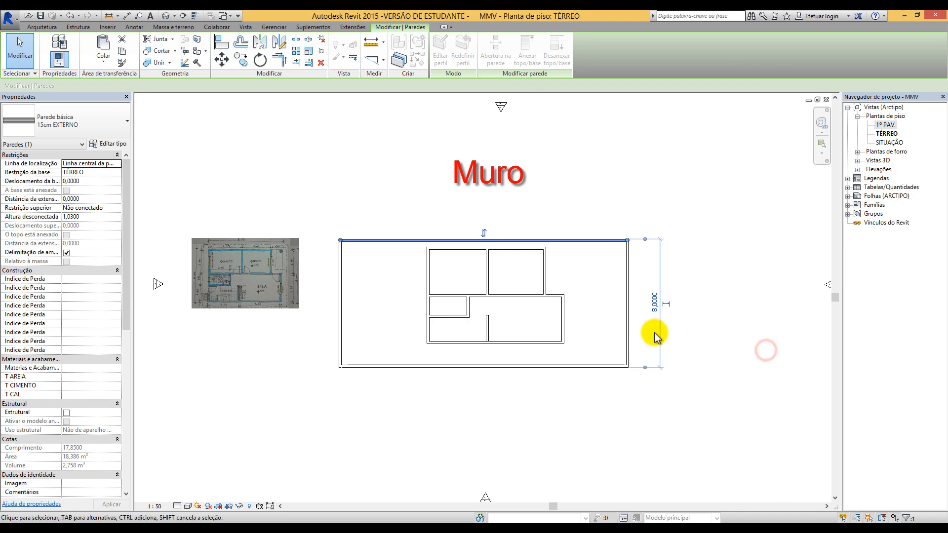
{"action": "left_click", "coordinate": [730, 318]}
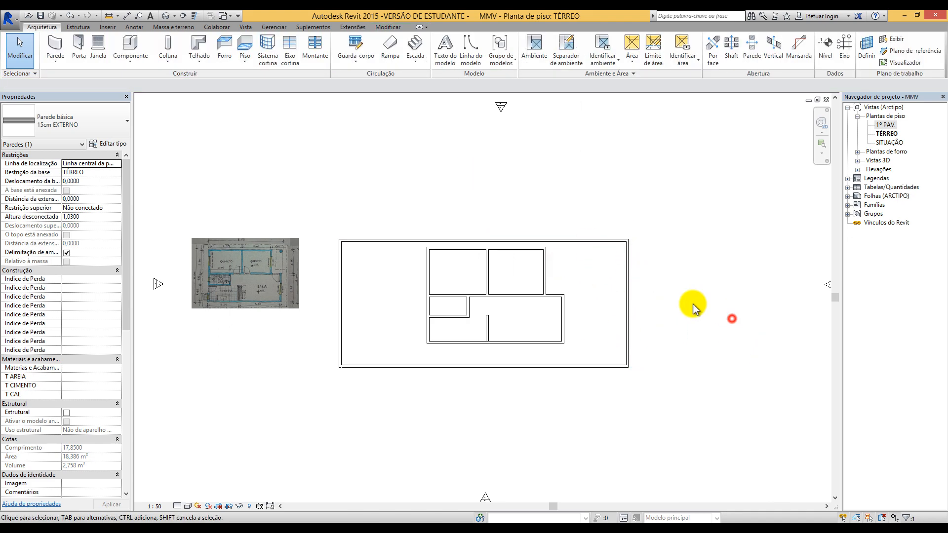
Step: Select the whole chain of boundary walls and move it about 1.1 m up the plan
{"action": "left_click_drag", "start_coordinate": [677, 203], "coordinate": [597, 399]}
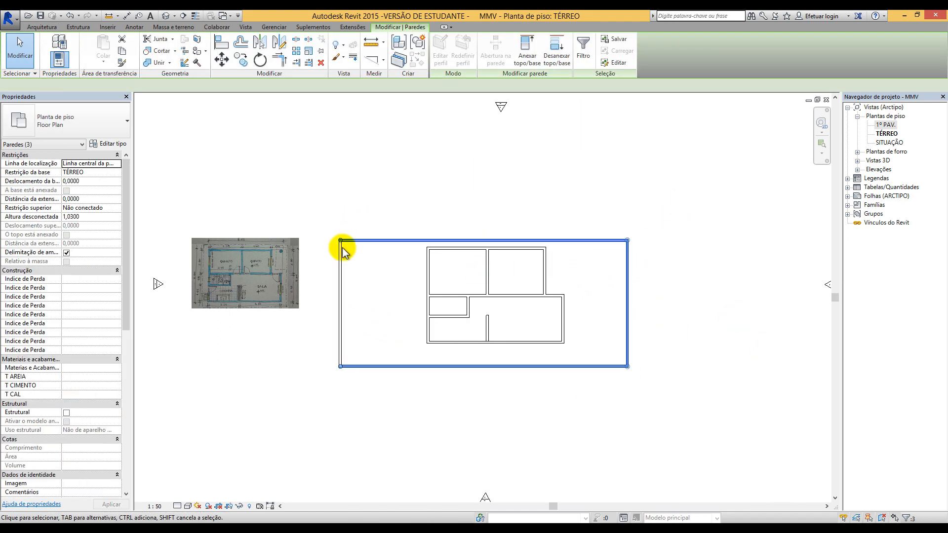
{"action": "left_click", "coordinate": [474, 402]}
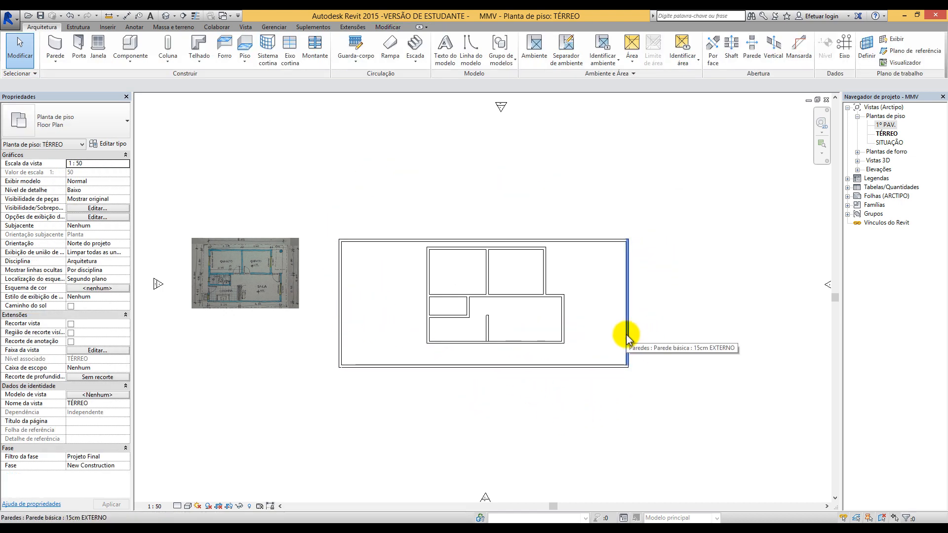
{"action": "key", "text": "Tab"}
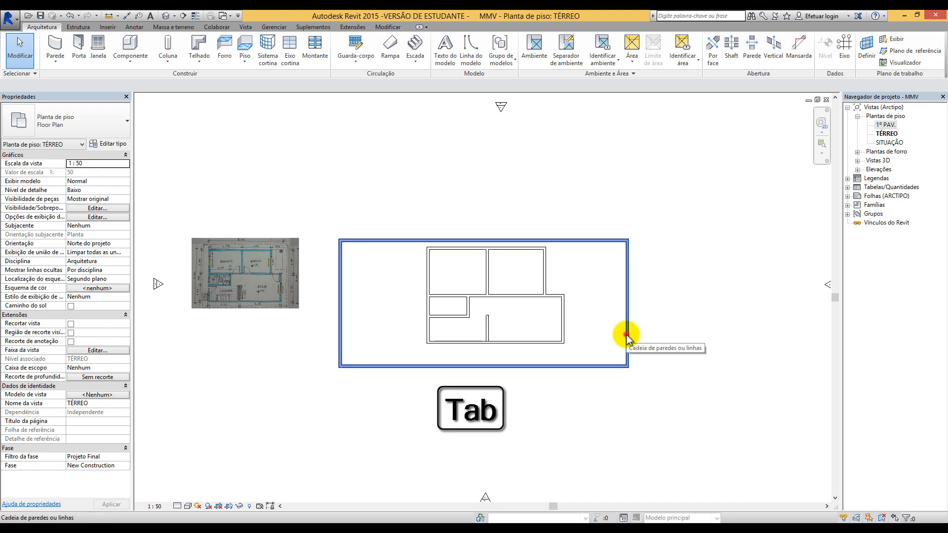
{"action": "left_click", "coordinate": [627, 340]}
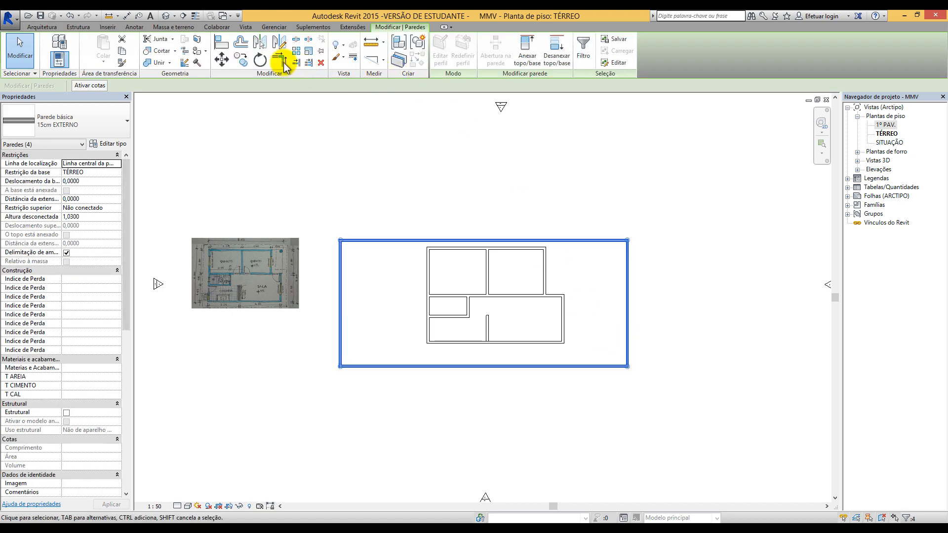
{"action": "left_click", "coordinate": [221, 59]}
{"action": "left_click", "coordinate": [579, 350]}
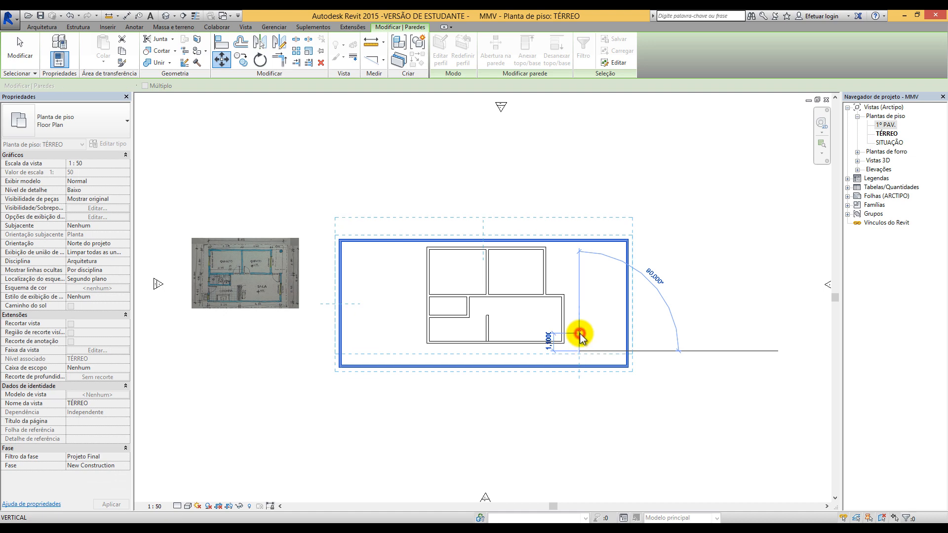
{"action": "left_click", "coordinate": [580, 334]}
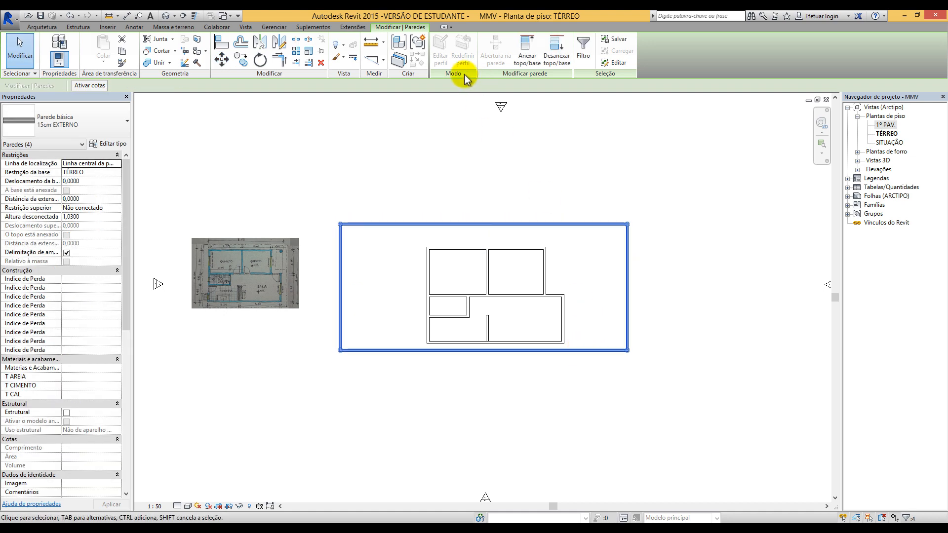
{"action": "left_click", "coordinate": [358, 126]}
Step: Check the distances between the house and the lower and upper boundary walls, including the upper clearance above the bedrooms
{"action": "left_click", "coordinate": [510, 351]}
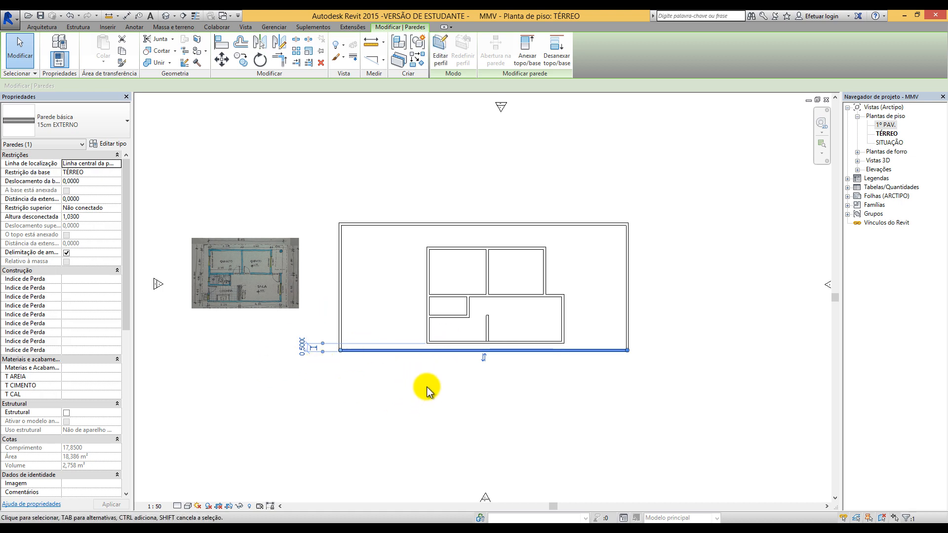
{"action": "left_click", "coordinate": [421, 275]}
{"action": "left_click", "coordinate": [431, 222]}
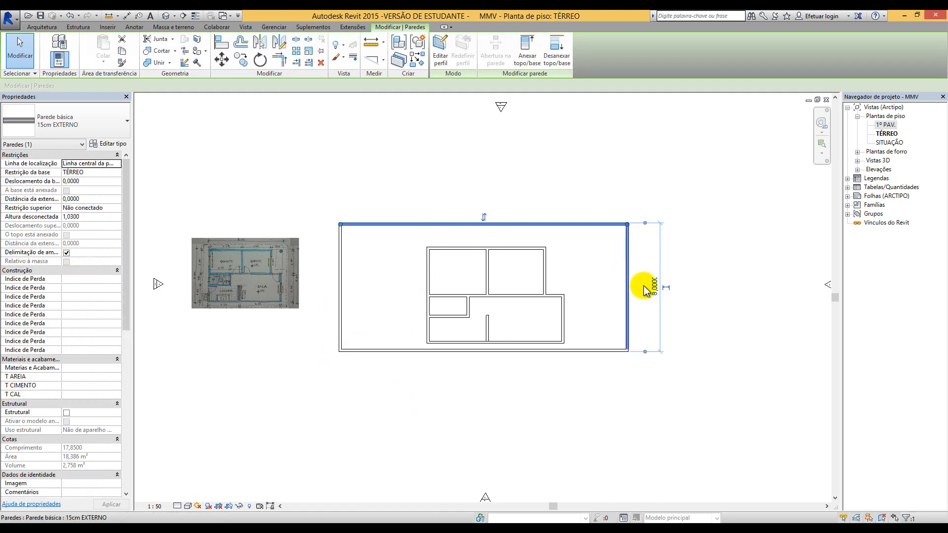
{"action": "left_click", "coordinate": [571, 239]}
{"action": "left_click", "coordinate": [538, 244]}
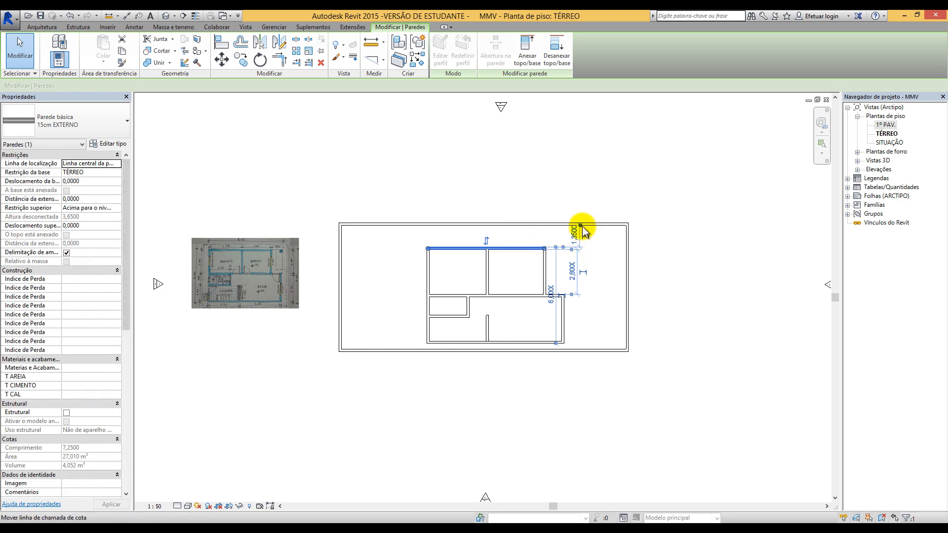
{"action": "left_click", "coordinate": [599, 248]}
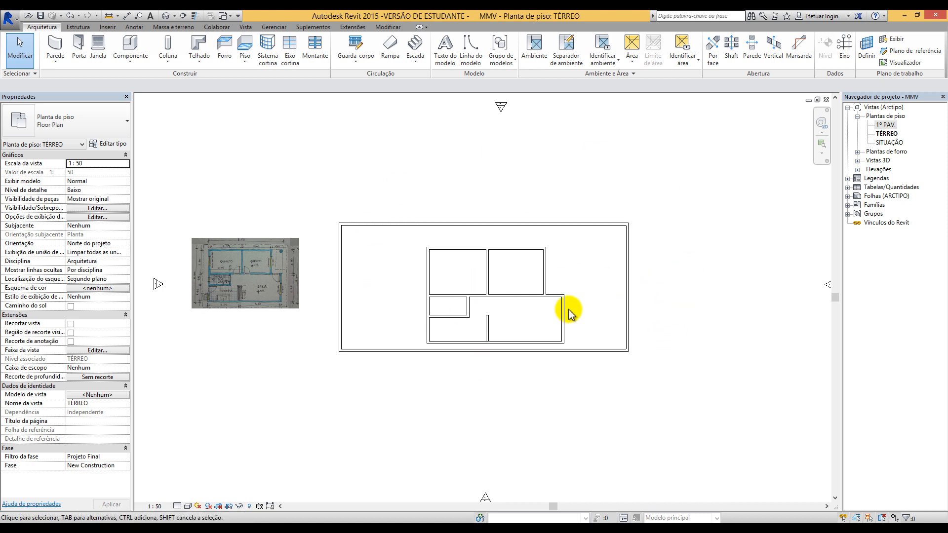
Step: Delete the right boundary wall, leaving the lot open on the SALA side
{"action": "left_click", "coordinate": [629, 295]}
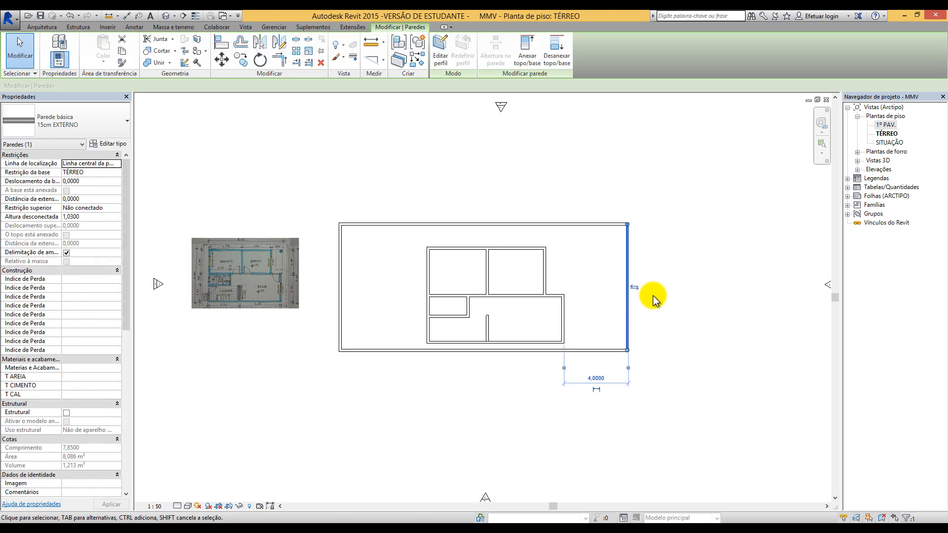
{"action": "scroll", "coordinate": [668, 305], "scroll_direction": "up", "scroll_amount": 2}
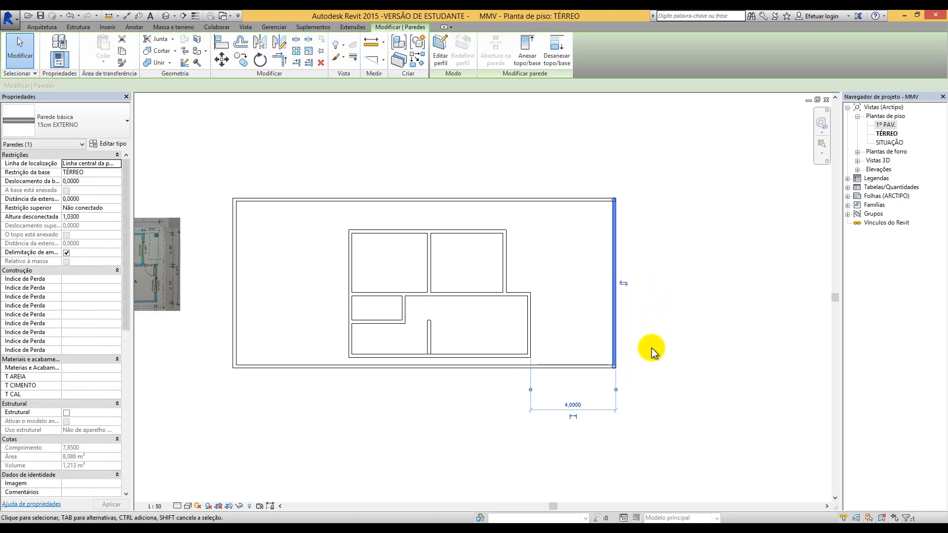
{"action": "left_click", "coordinate": [651, 347]}
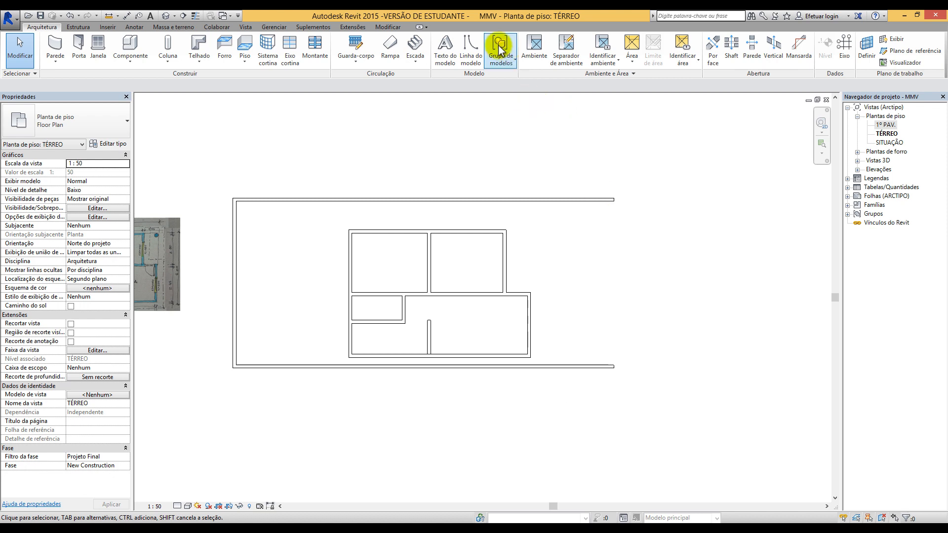
Step: Draw a vertical reference plane across the open side of the boundary, 4 m from the SALA's right wall
{"action": "left_click", "coordinate": [911, 51]}
{"action": "left_click", "coordinate": [614, 172]}
{"action": "left_click", "coordinate": [612, 445]}
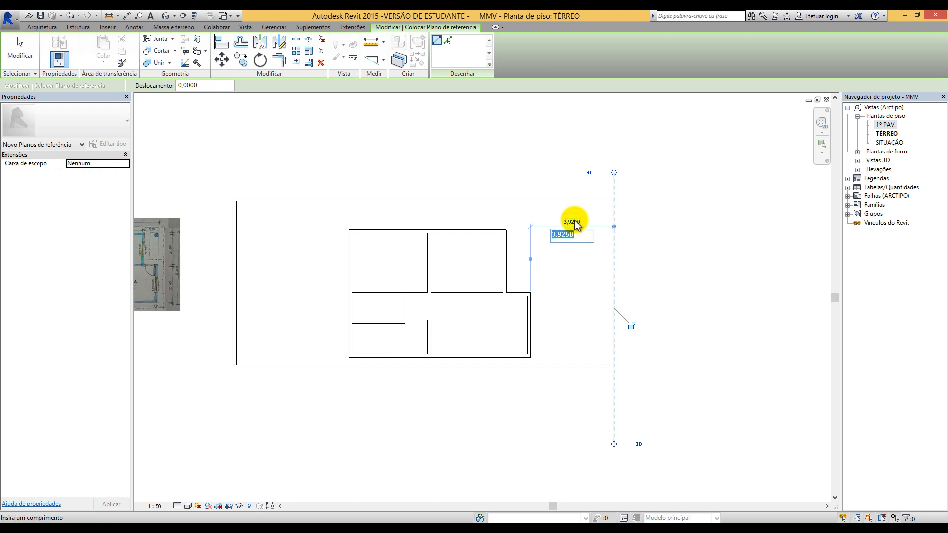
{"action": "type", "text": "4"}
{"action": "key", "text": "Return"}
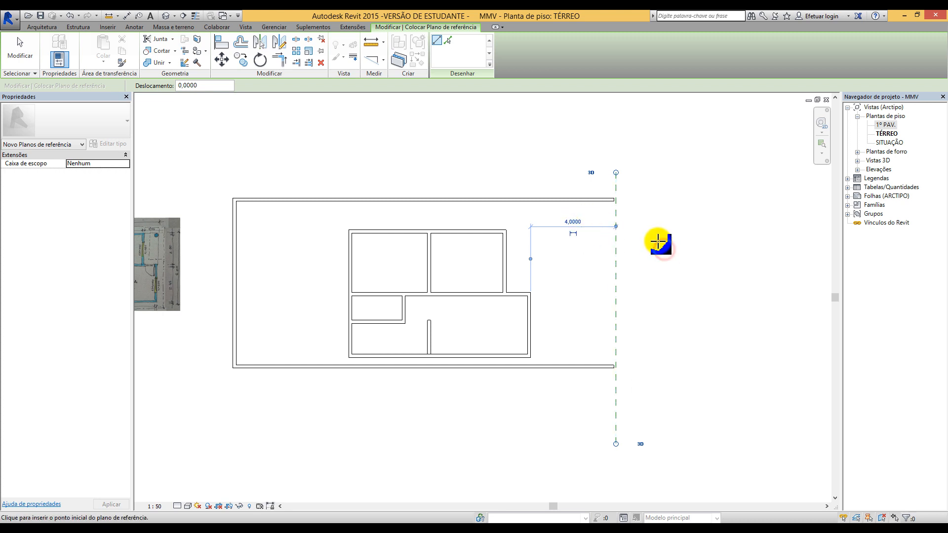
Step: Align the free end of the upper boundary wall with the vertical reference plane
{"action": "scroll", "coordinate": [627, 197], "scroll_direction": "up", "scroll_amount": 5}
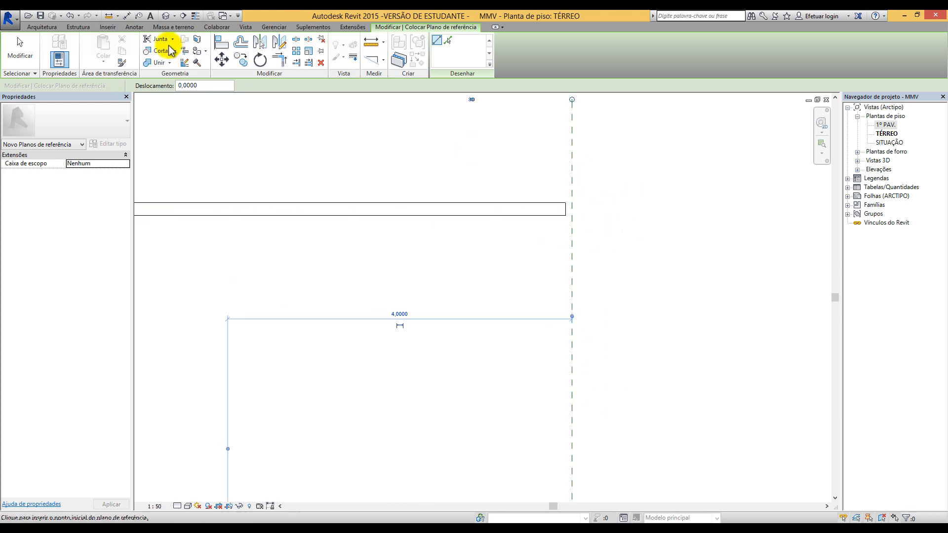
{"action": "left_click", "coordinate": [15, 47]}
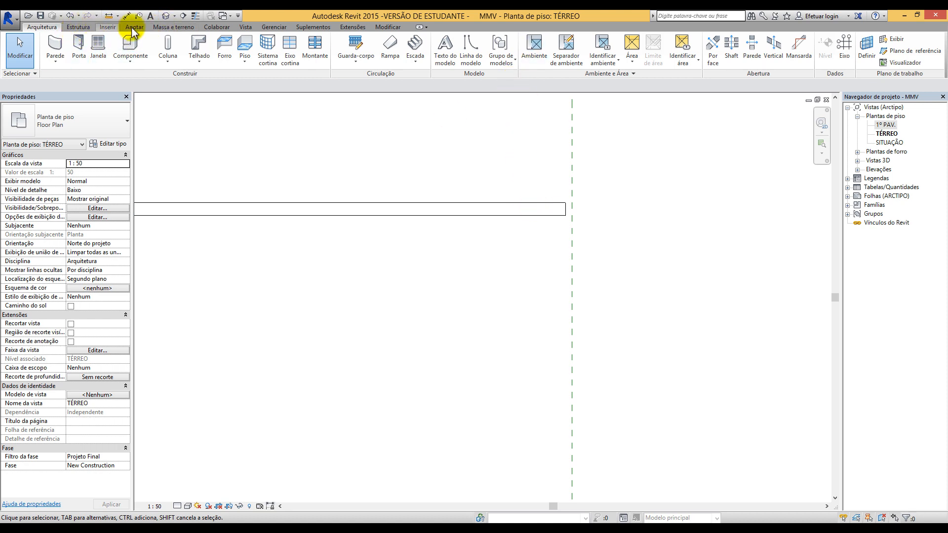
{"action": "left_click", "coordinate": [388, 27]}
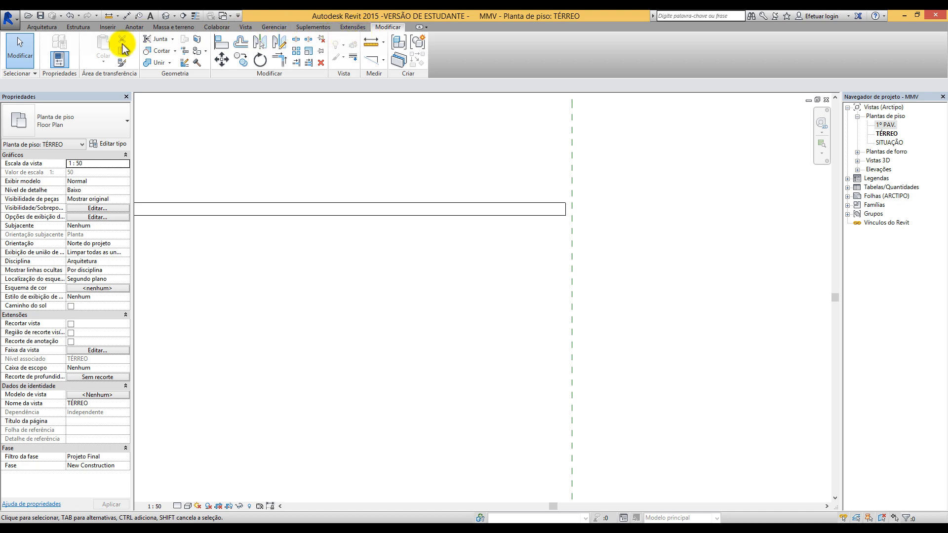
{"action": "left_click", "coordinate": [222, 42]}
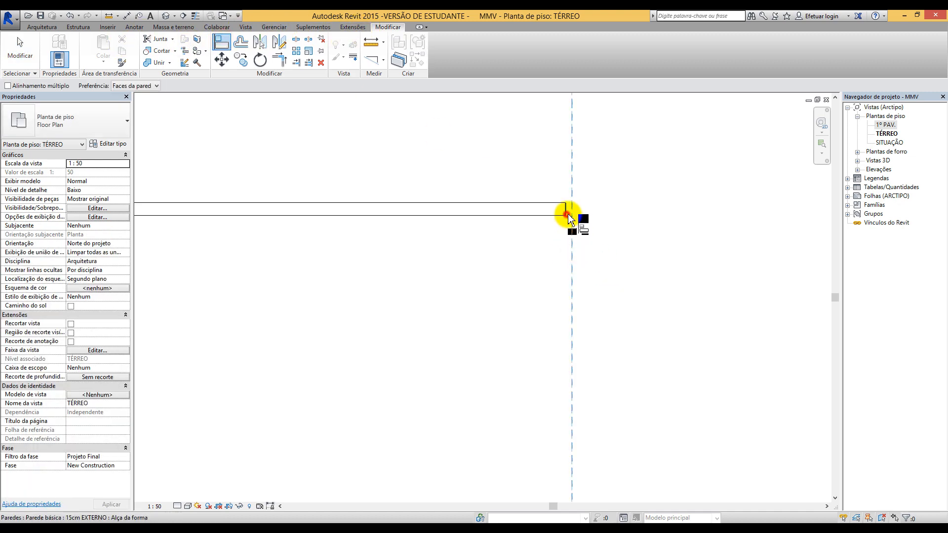
Step: Align the free end of the lower boundary wall with the same reference plane
{"action": "scroll", "coordinate": [568, 213], "scroll_direction": "down", "scroll_amount": 5}
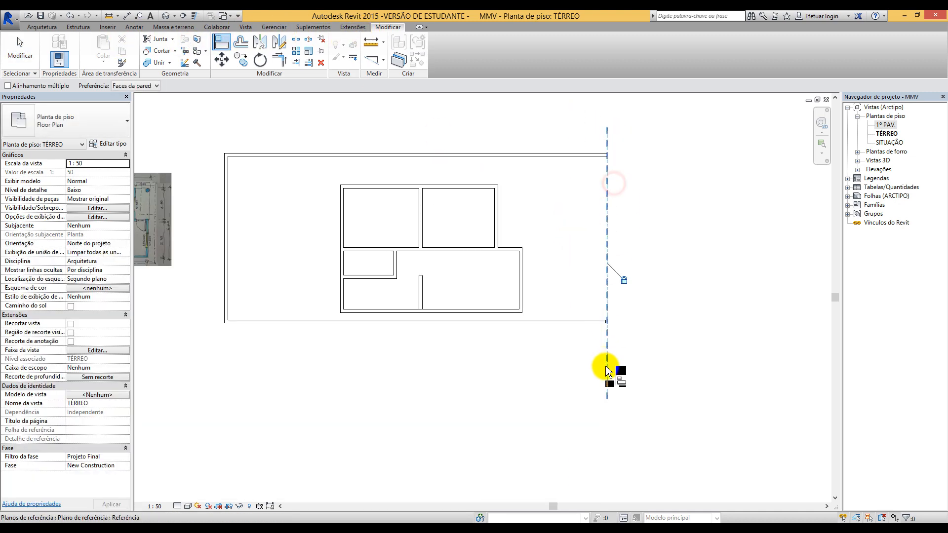
{"action": "scroll", "coordinate": [607, 322], "scroll_direction": "up", "scroll_amount": 5}
{"action": "left_click", "coordinate": [611, 319]}
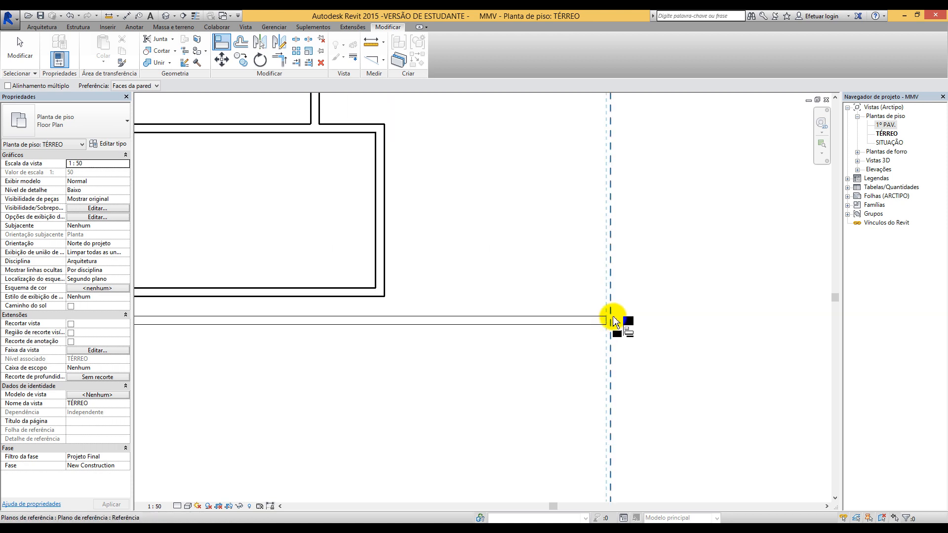
{"action": "left_click", "coordinate": [646, 323]}
{"action": "left_click", "coordinate": [612, 323]}
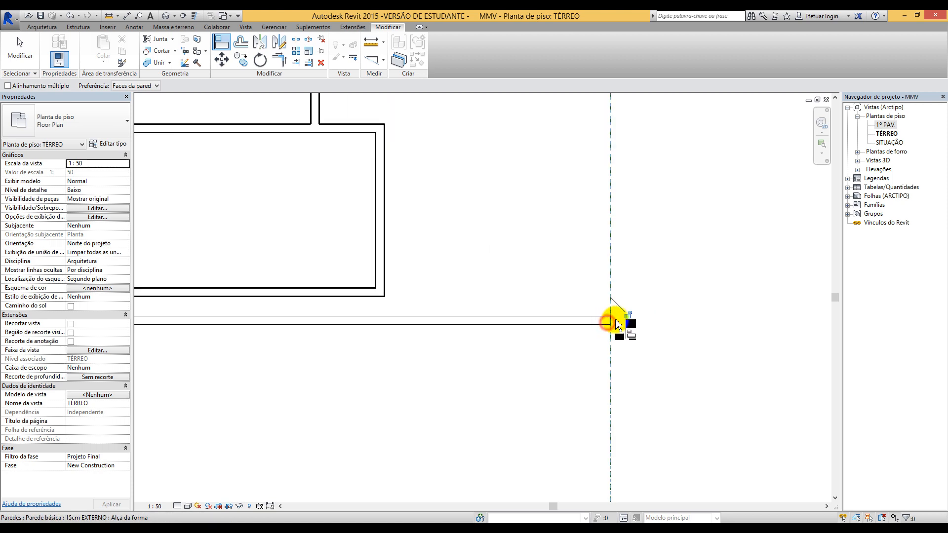
{"action": "left_click", "coordinate": [617, 322]}
{"action": "left_click", "coordinate": [697, 336]}
{"action": "scroll", "coordinate": [686, 370], "scroll_direction": "down", "scroll_amount": 4}
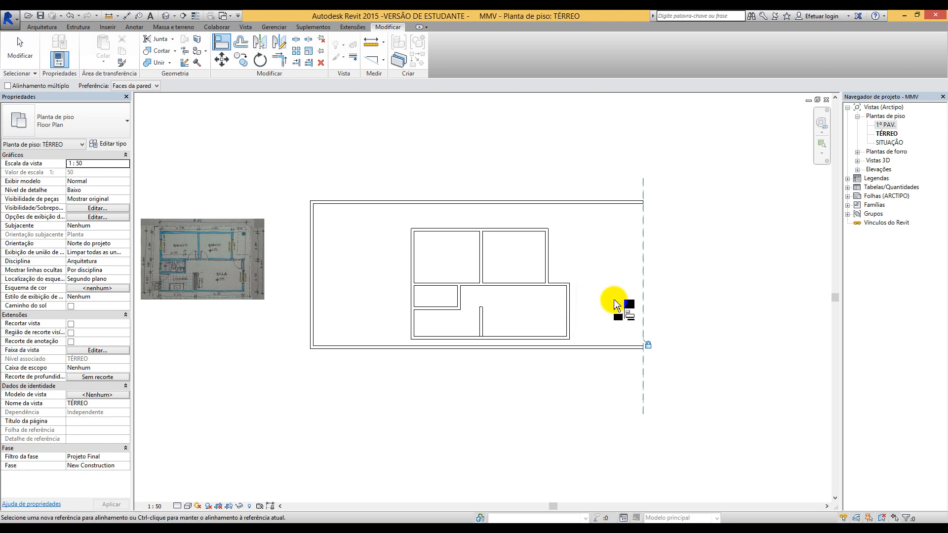
Step: Try aligning the SALA's right wall with the reference plane, and undo that alignment
{"action": "left_click", "coordinate": [644, 302]}
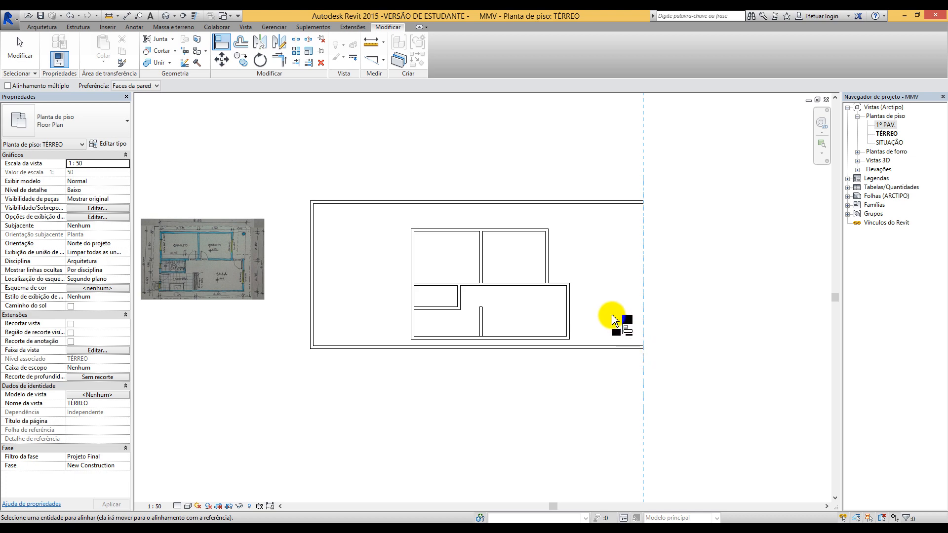
{"action": "left_click", "coordinate": [573, 314]}
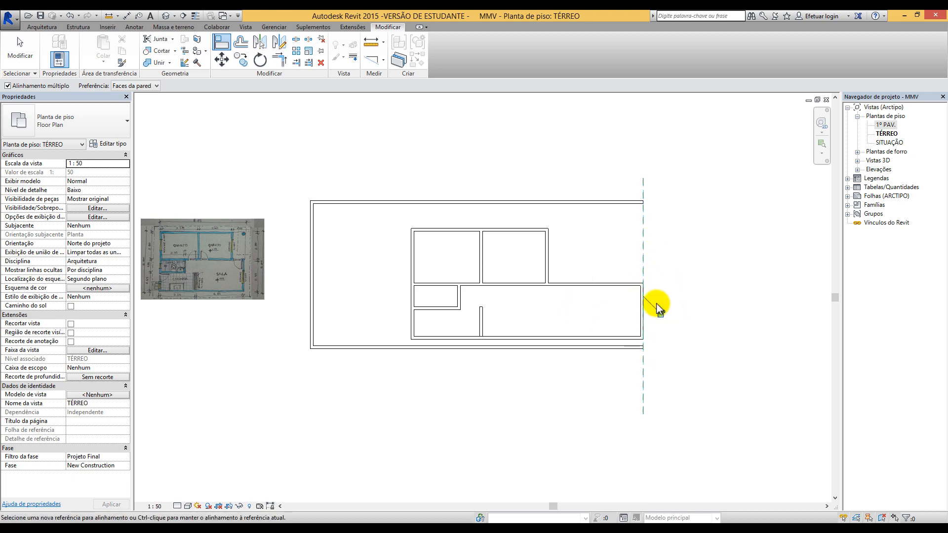
{"action": "key", "text": "ctrl+z"}
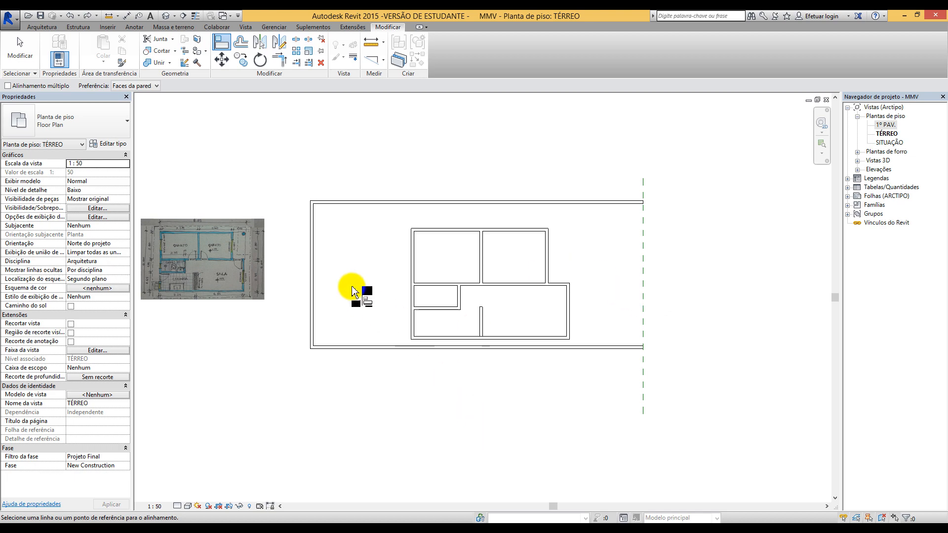
{"action": "scroll", "coordinate": [449, 289], "scroll_direction": "up", "scroll_amount": 2}
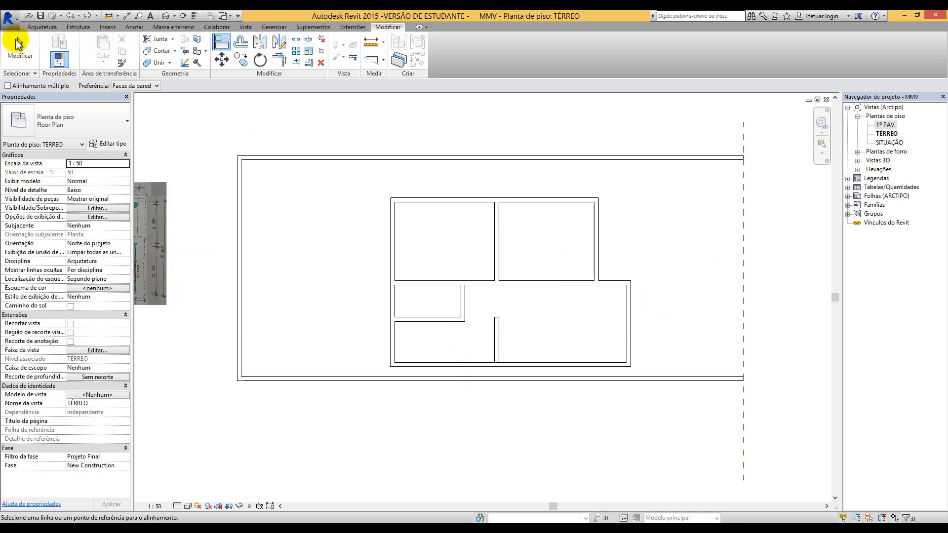
{"action": "left_click", "coordinate": [19, 44]}
{"action": "scroll", "coordinate": [602, 416], "scroll_direction": "down", "scroll_amount": 2}
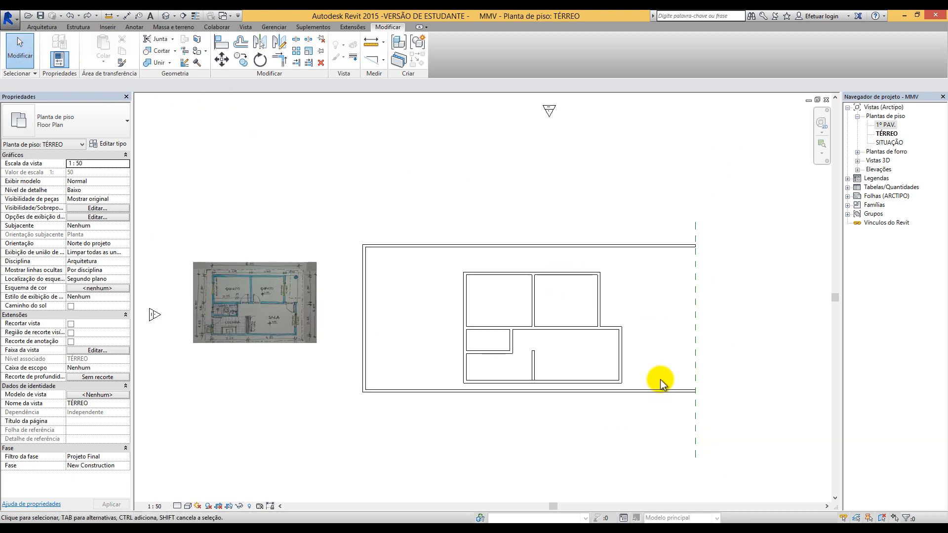
{"action": "scroll", "coordinate": [660, 380], "scroll_direction": "up", "scroll_amount": 2}
{"action": "scroll", "coordinate": [660, 370], "scroll_direction": "down", "scroll_amount": 2}
{"action": "scroll", "coordinate": [524, 428], "scroll_direction": "up", "scroll_amount": 1}
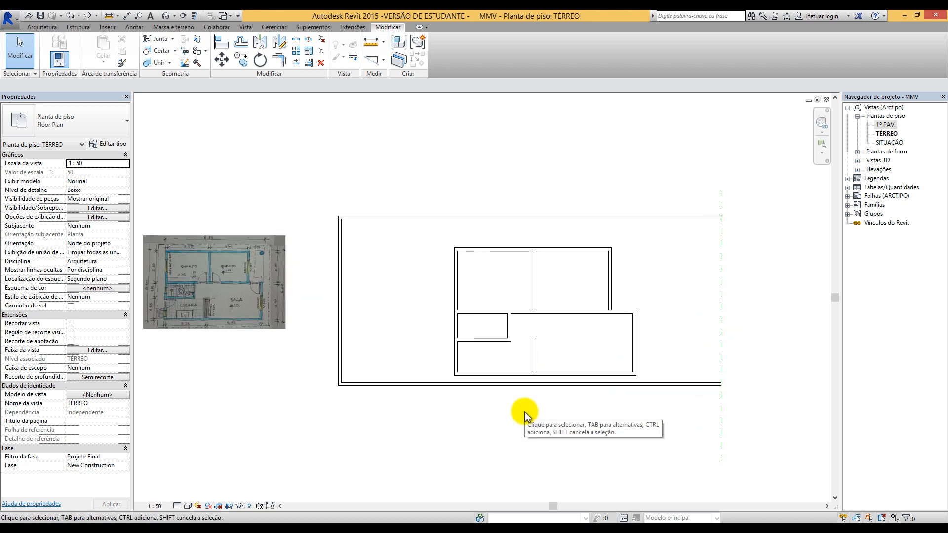